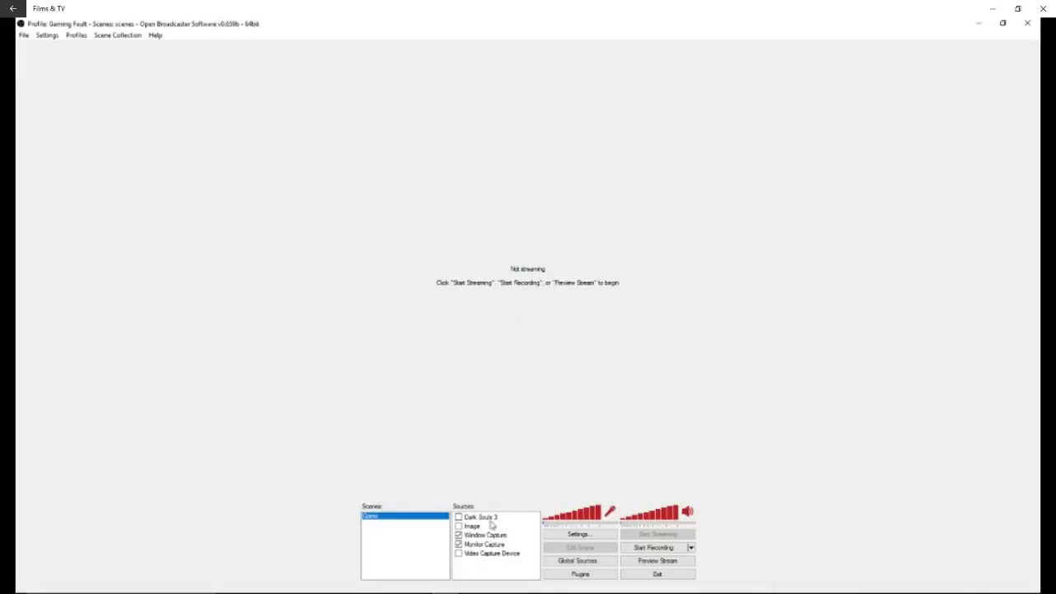
Step: Open the settings and review the Encoding and Broadcast Settings pages
click(492, 517)
click(482, 528)
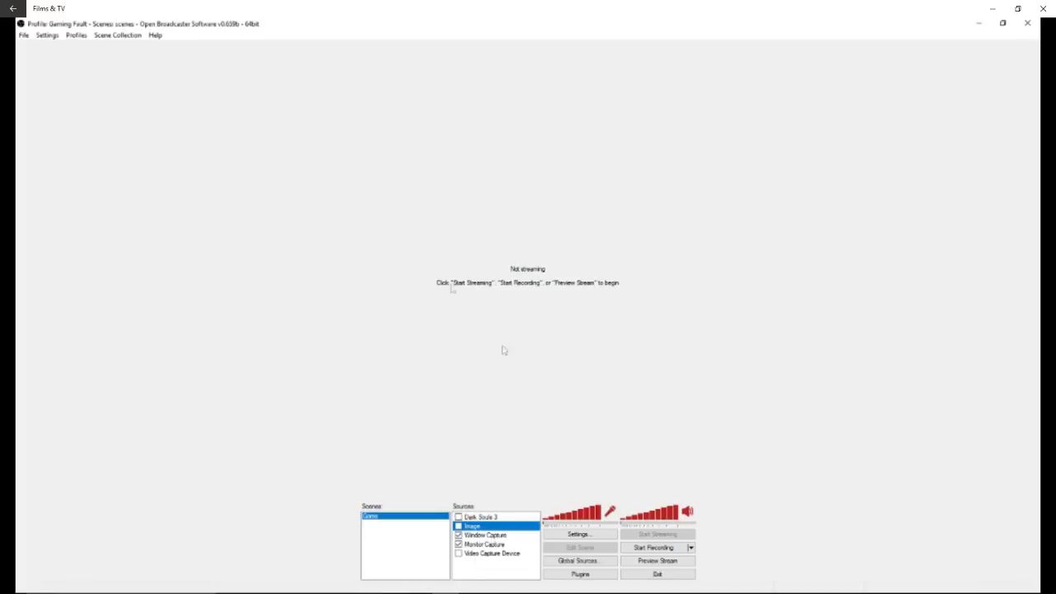
click(577, 535)
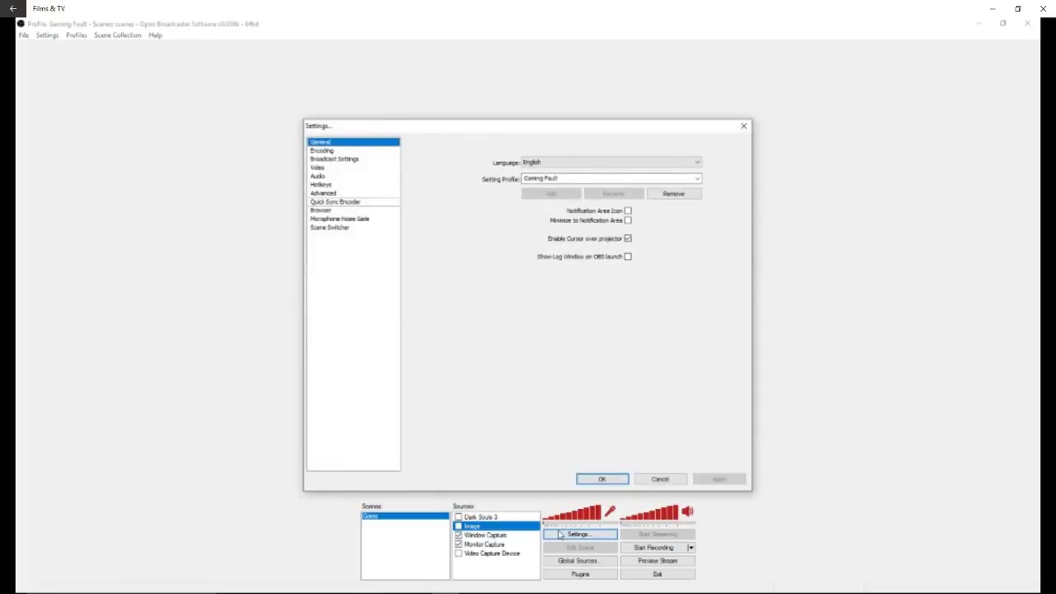
click(322, 152)
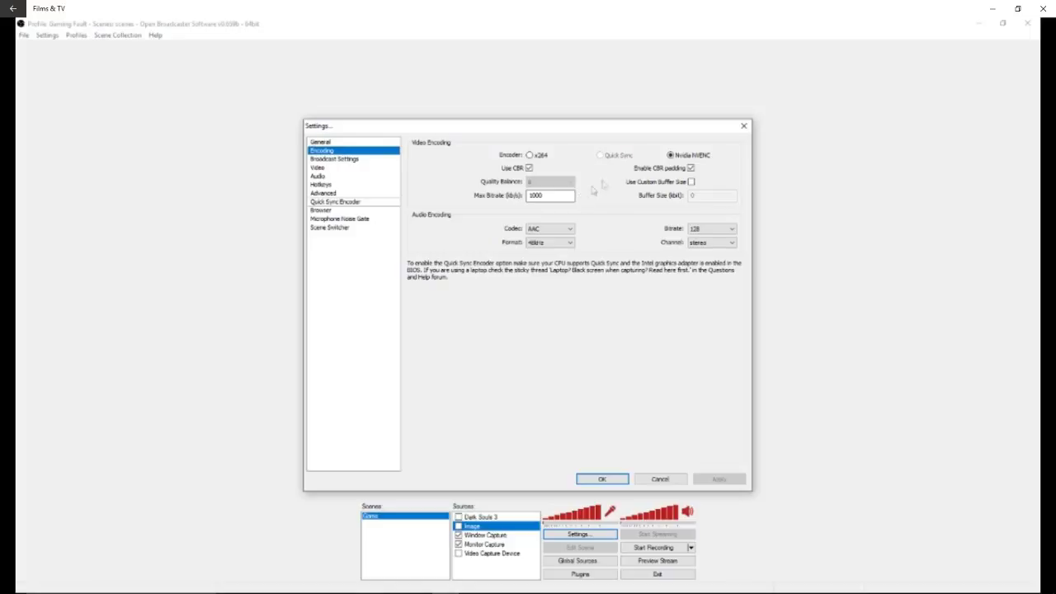
click(328, 160)
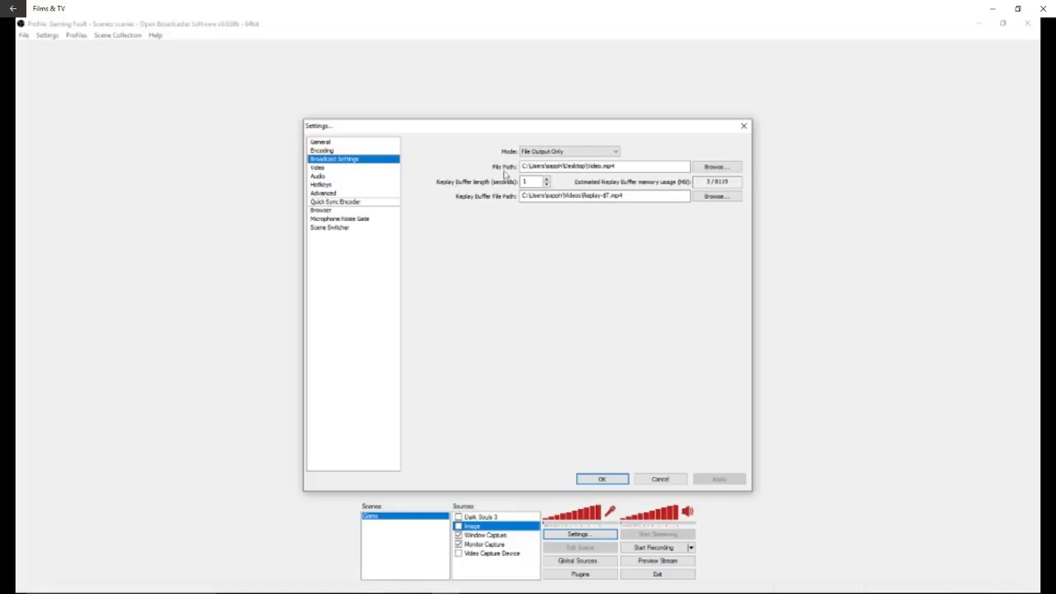
Step: Try to choose a Desktop file path for recordings with MP4 File (*.mp4) as the file type
click(702, 170)
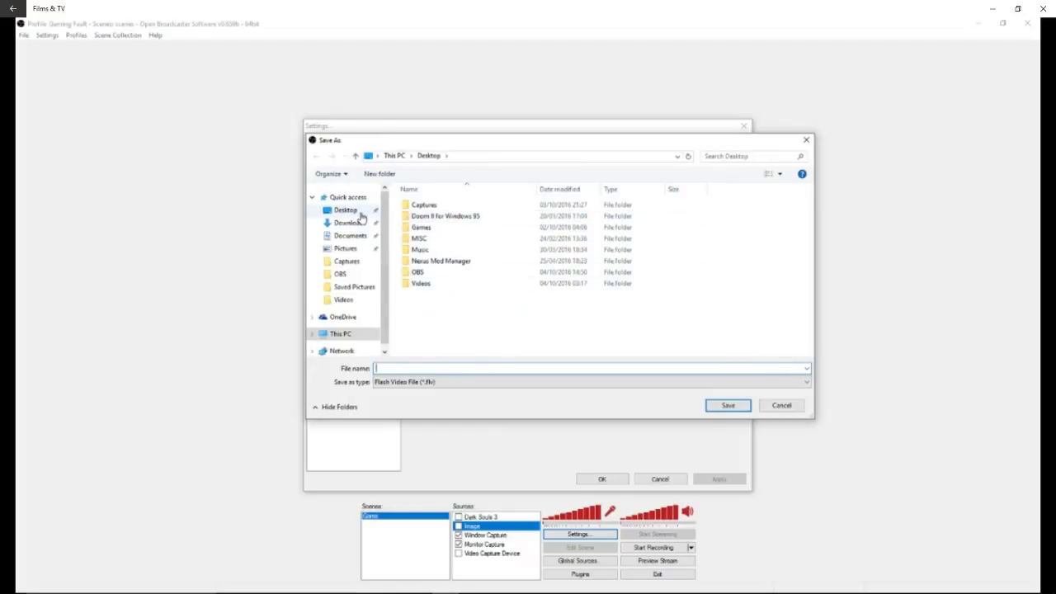
click(416, 382)
click(417, 396)
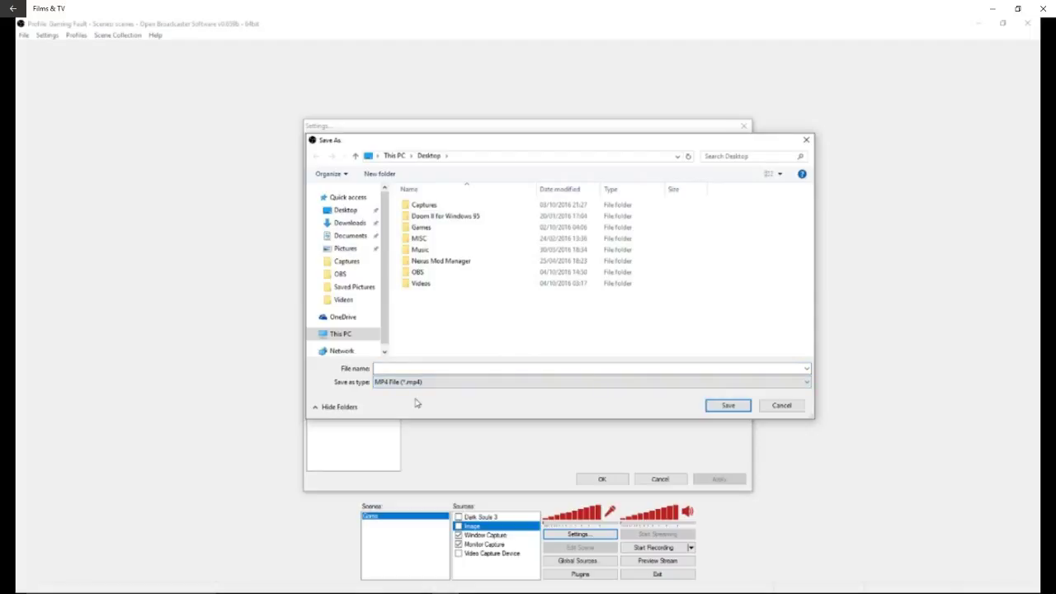
click(466, 368)
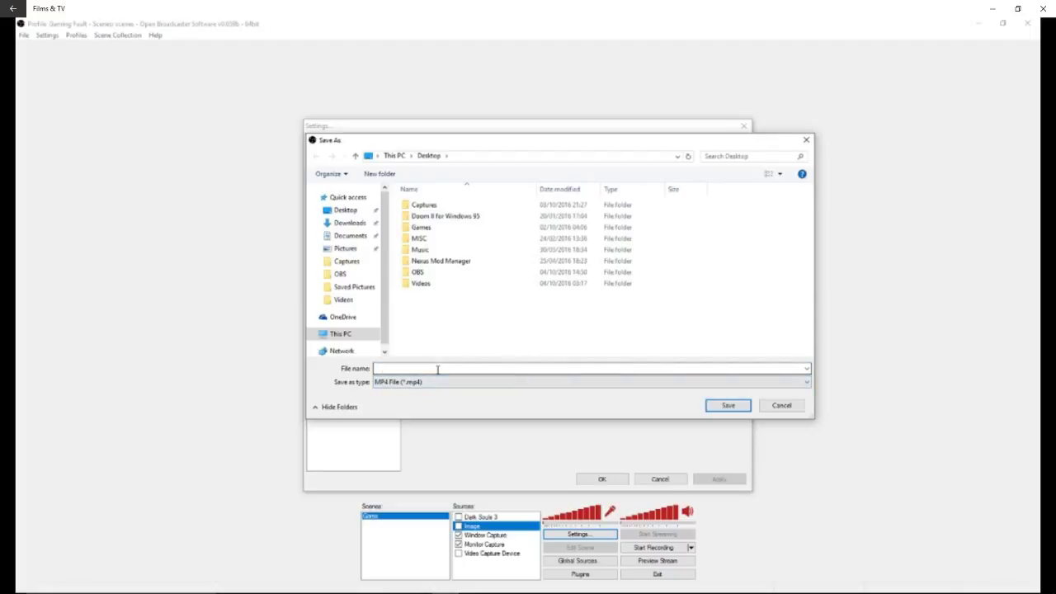
click(780, 405)
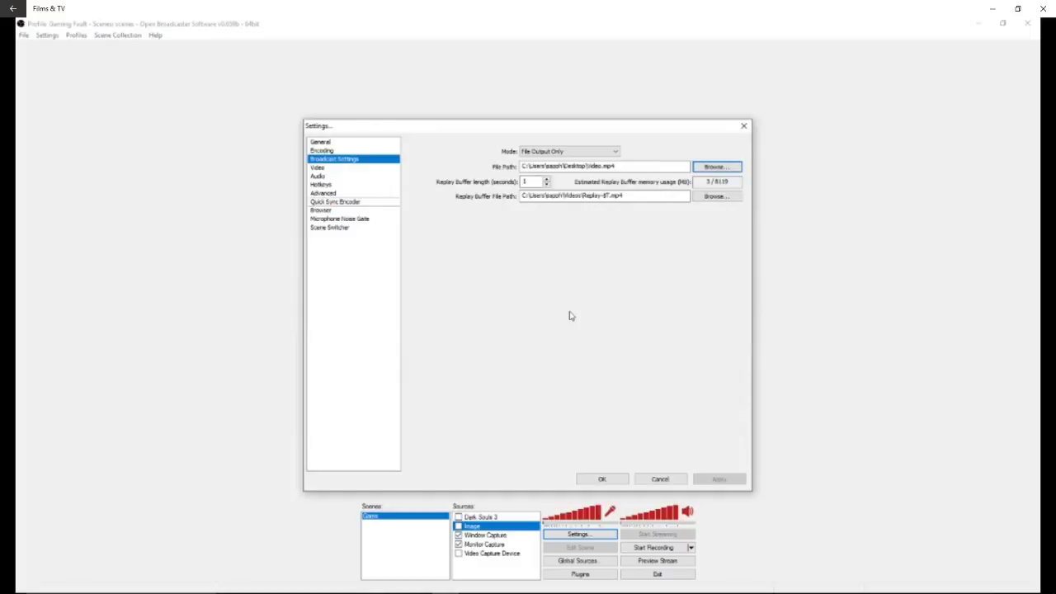
Step: Review the Video, Audio, Hotkeys and Advanced settings, including the custom base resolution
click(321, 168)
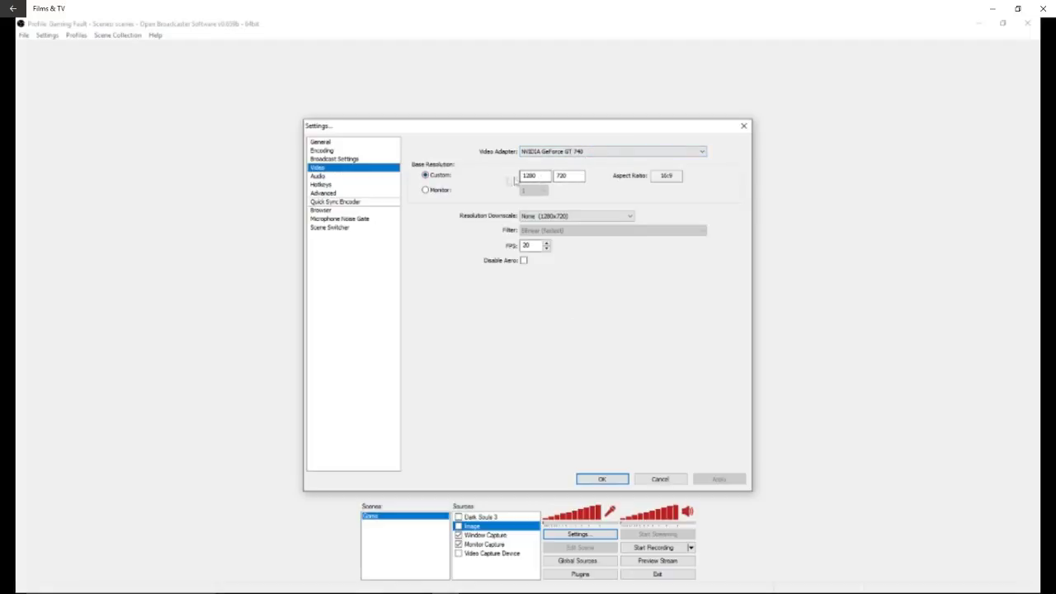
click(566, 176)
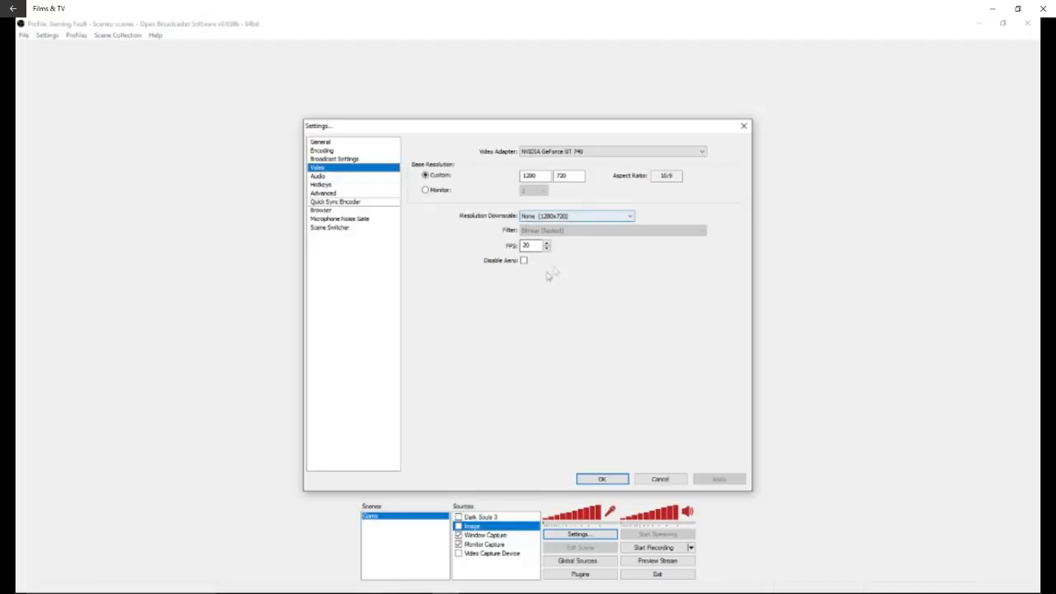
click(326, 177)
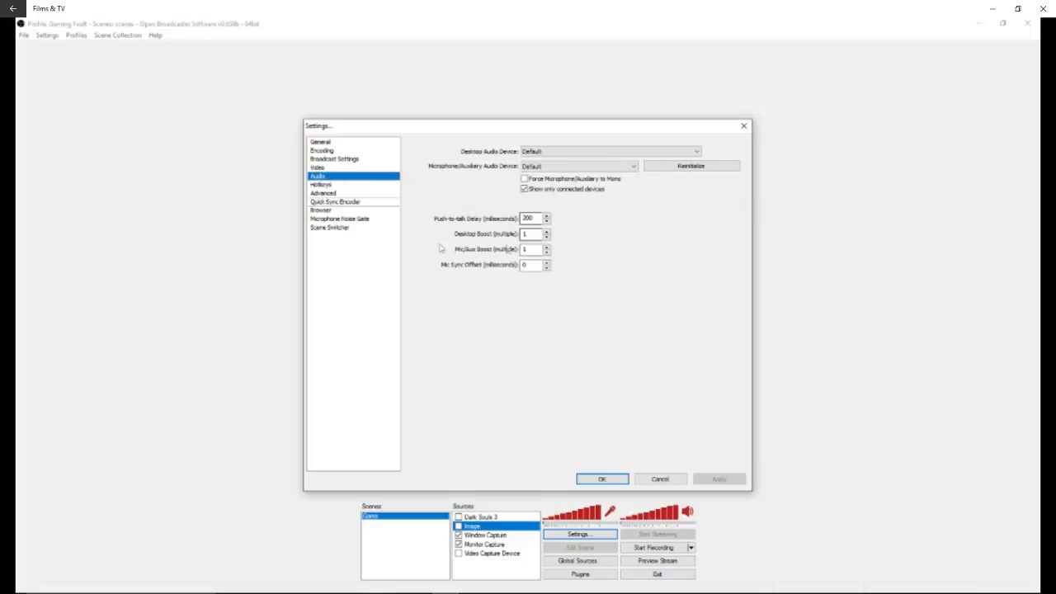
click(323, 185)
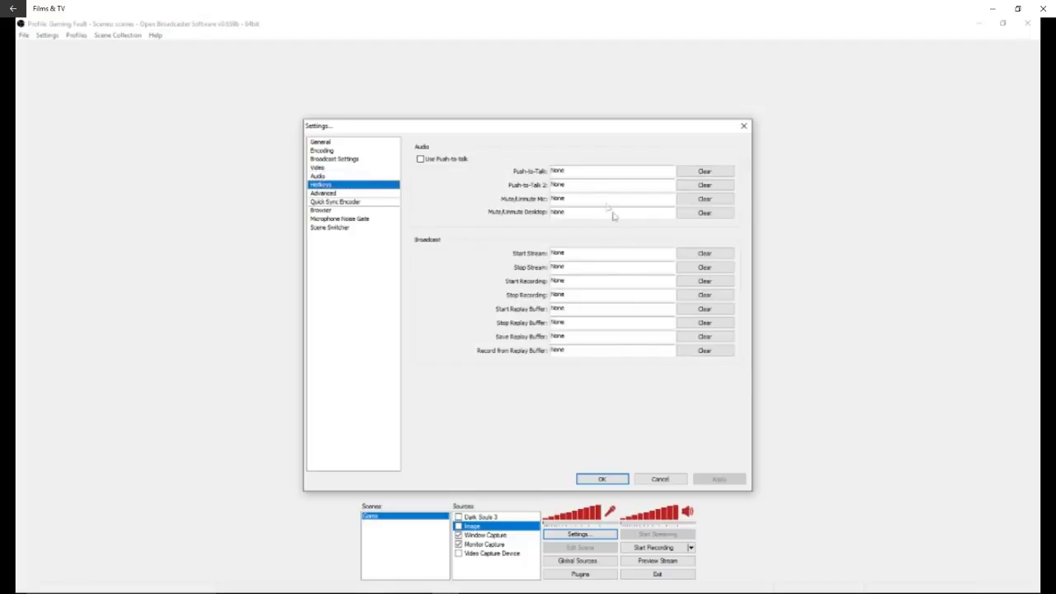
click(345, 194)
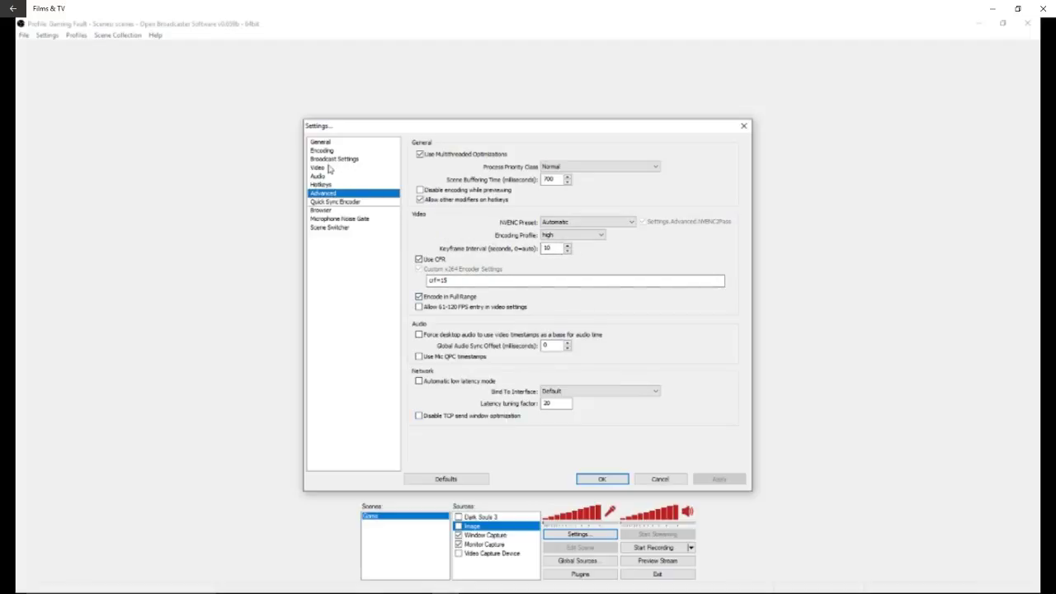
Step: Compare the Video, Encoding, Advanced and Quick Sync Encoder pages, and close the settings without saving
click(323, 158)
click(320, 167)
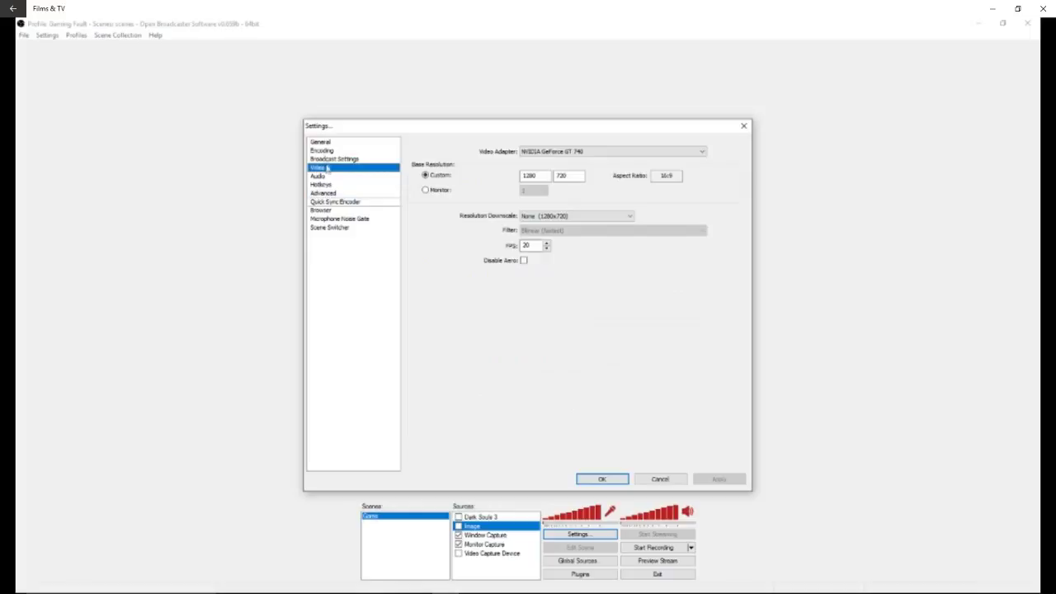
click(322, 151)
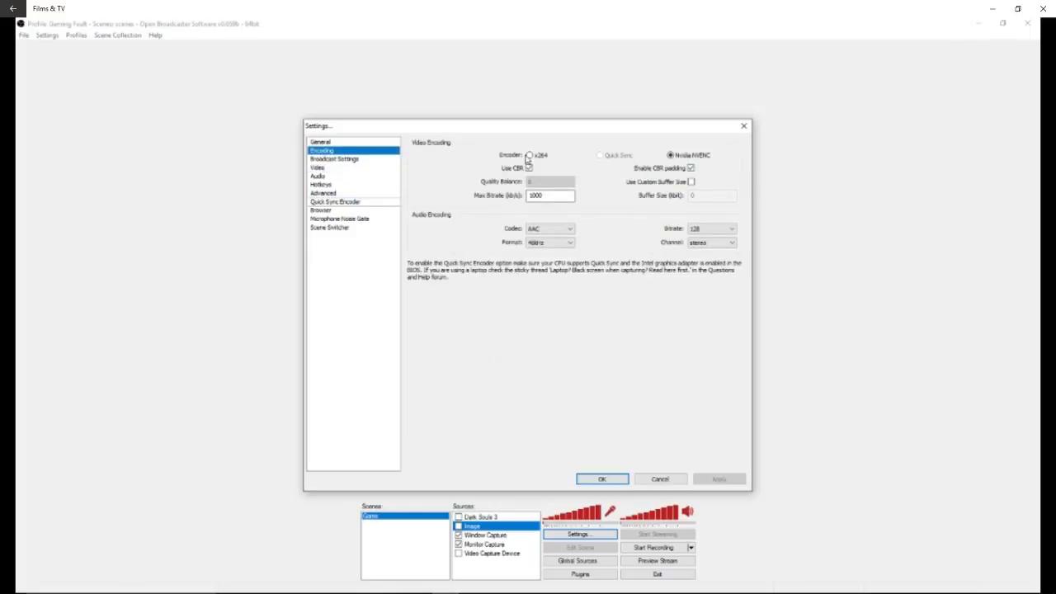
click(334, 193)
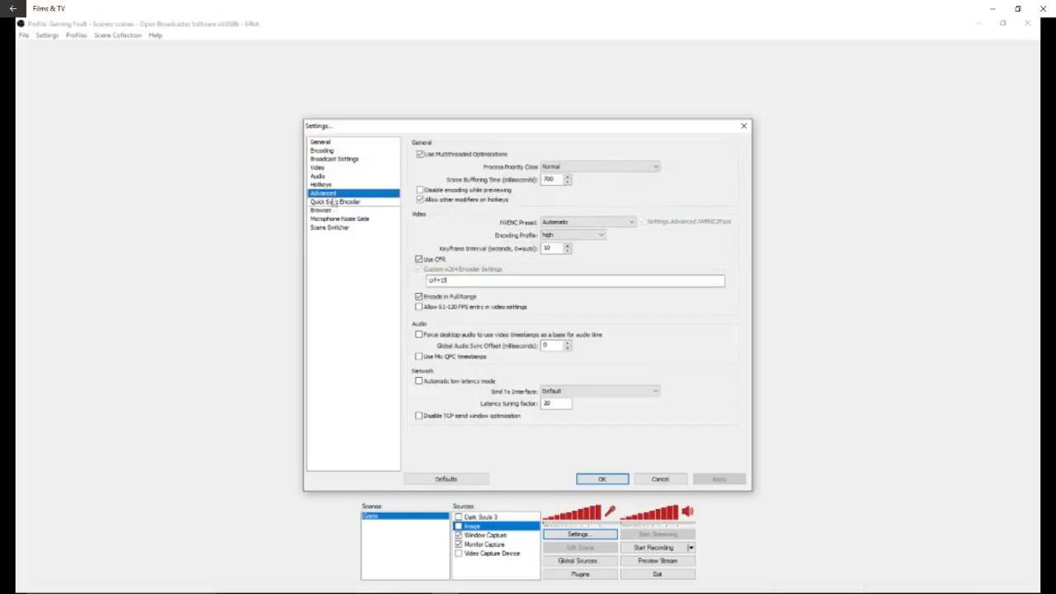
click(334, 203)
click(333, 193)
click(661, 479)
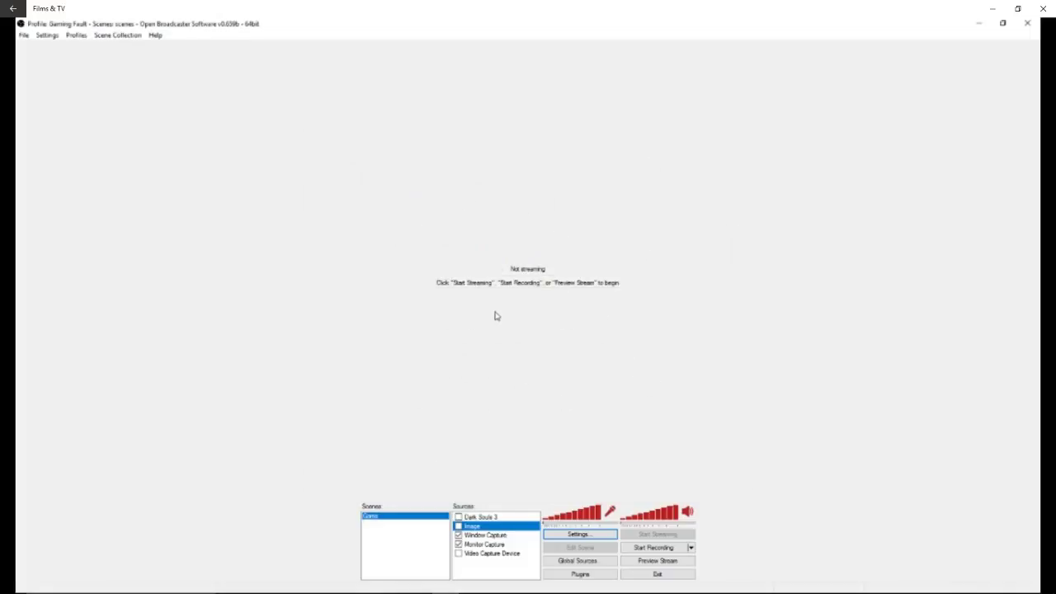
Step: Remove the Image source from the scene and confirm its deletion
right_click(477, 527)
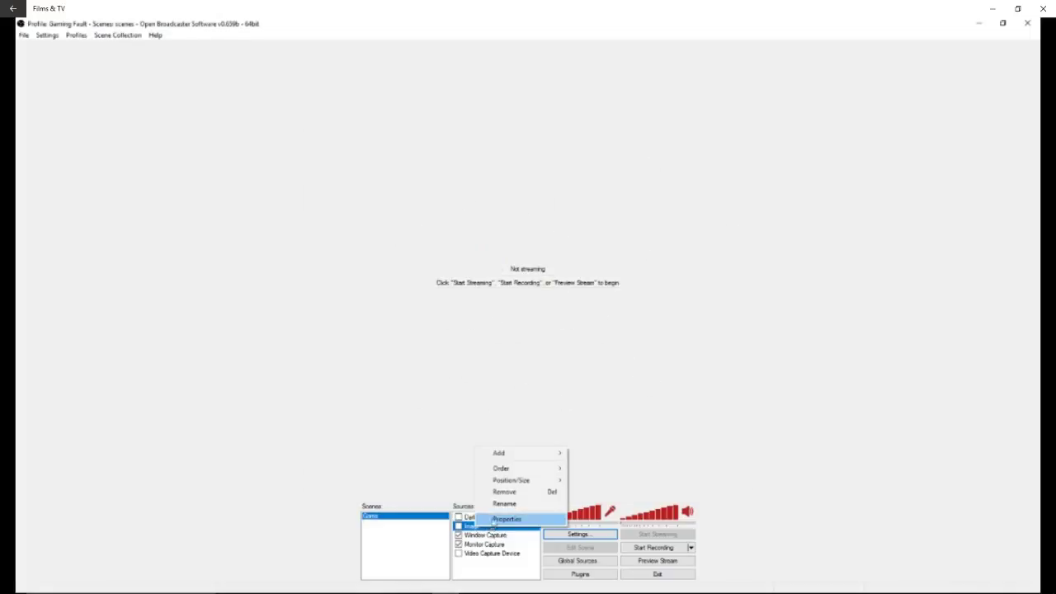
click(504, 493)
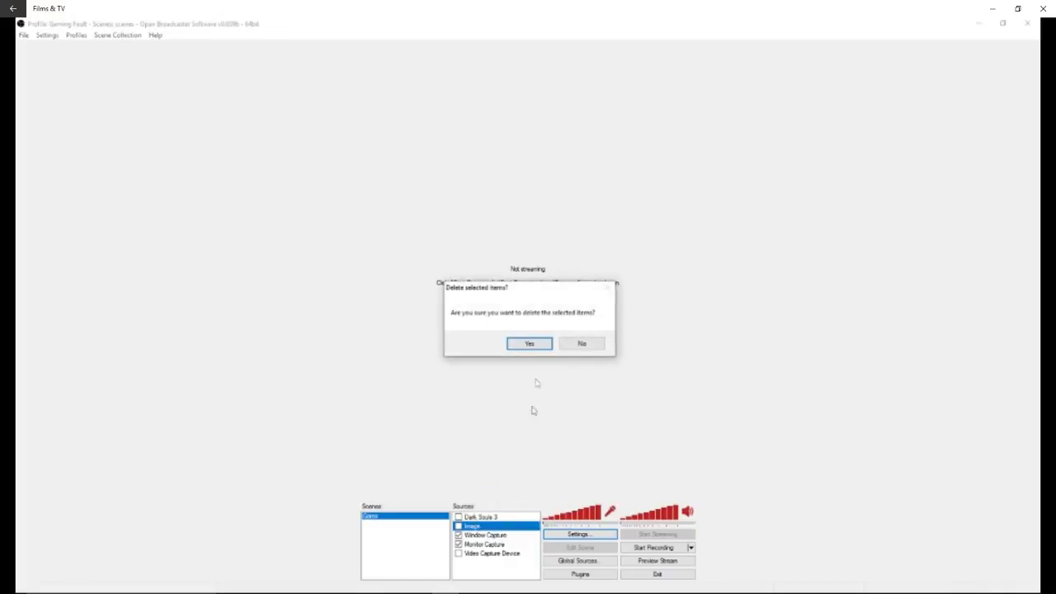
click(535, 346)
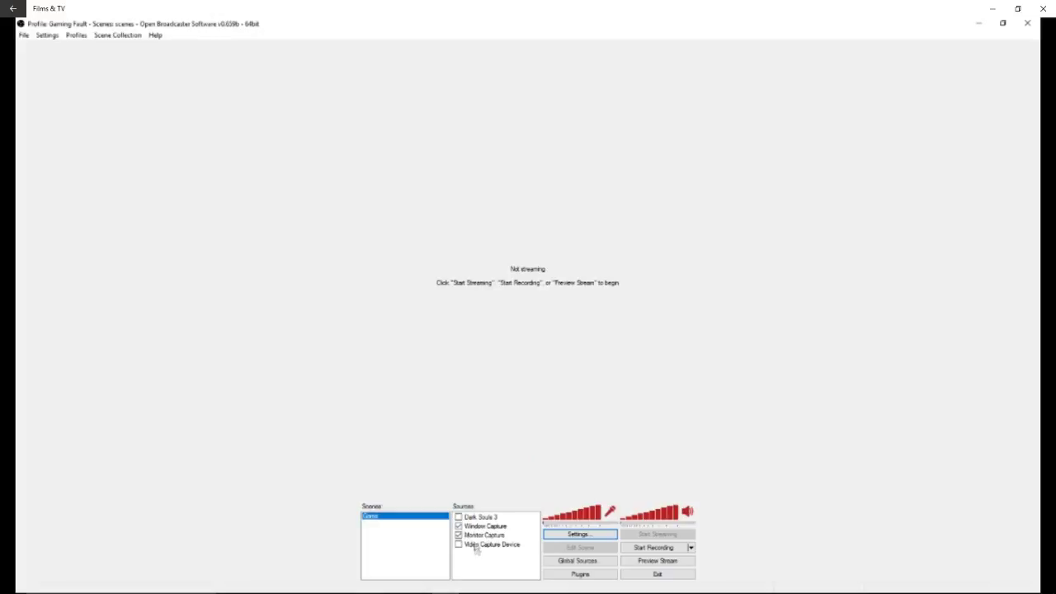
right_click(390, 530)
click(426, 443)
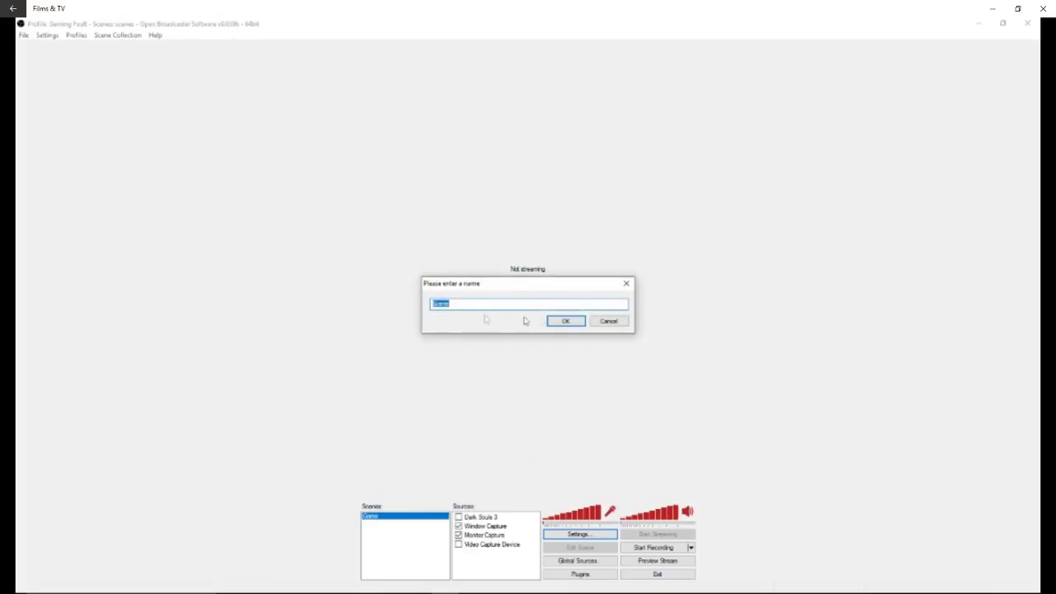
click(600, 323)
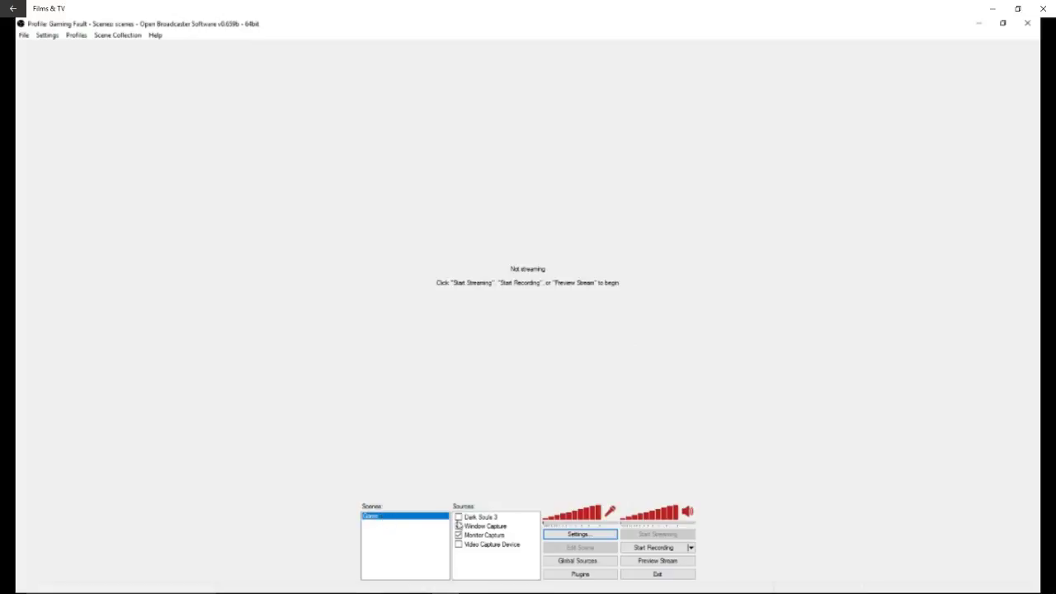
right_click(485, 519)
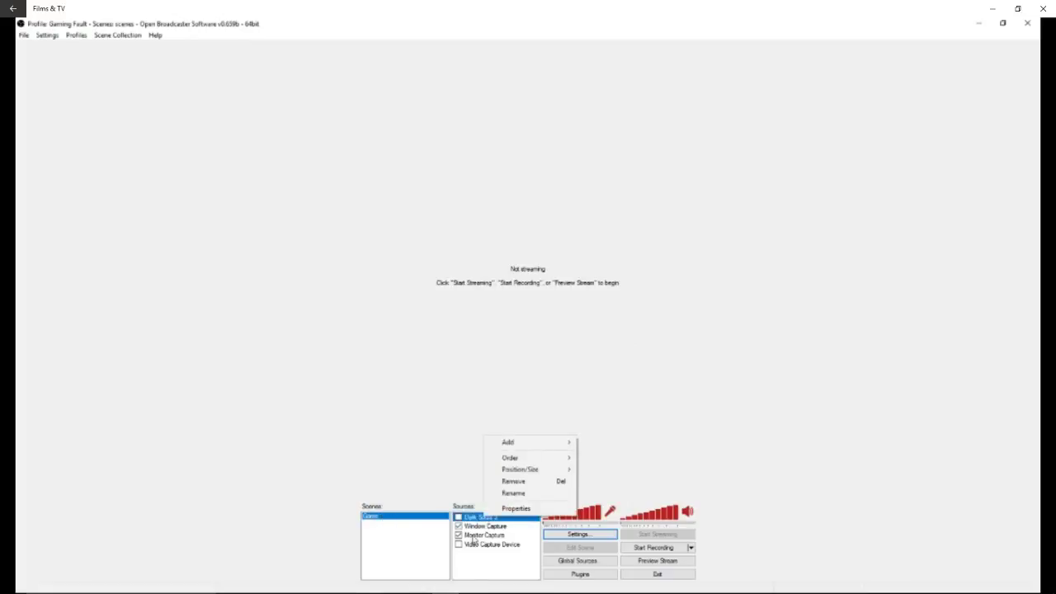
click(467, 565)
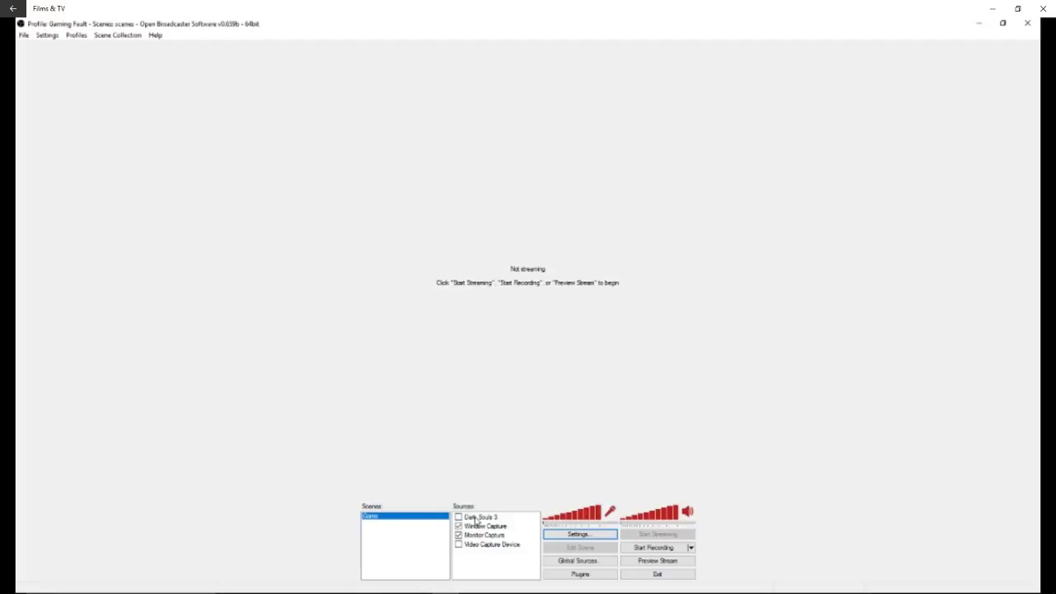
right_click(478, 554)
mouse_move(497, 566)
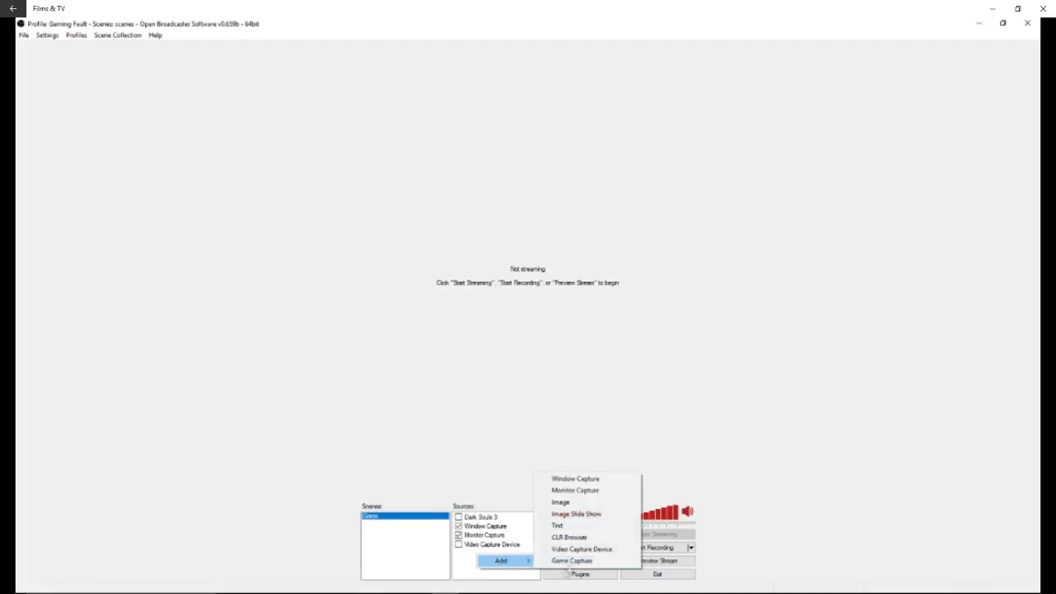
click(472, 567)
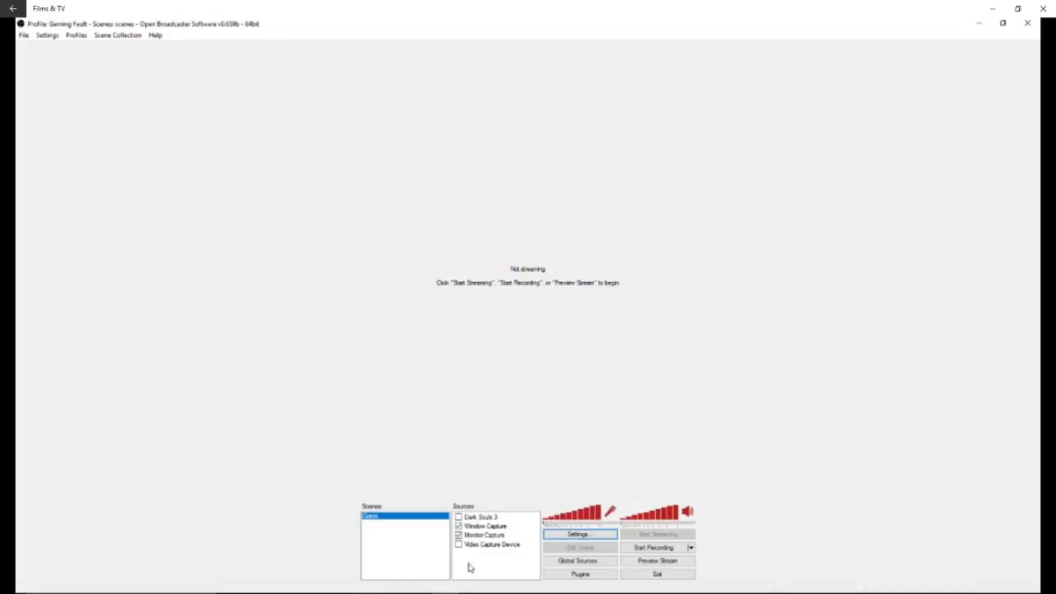
Step: Try to add a Game Capture source and check which applications it offers for capture
right_click(469, 567)
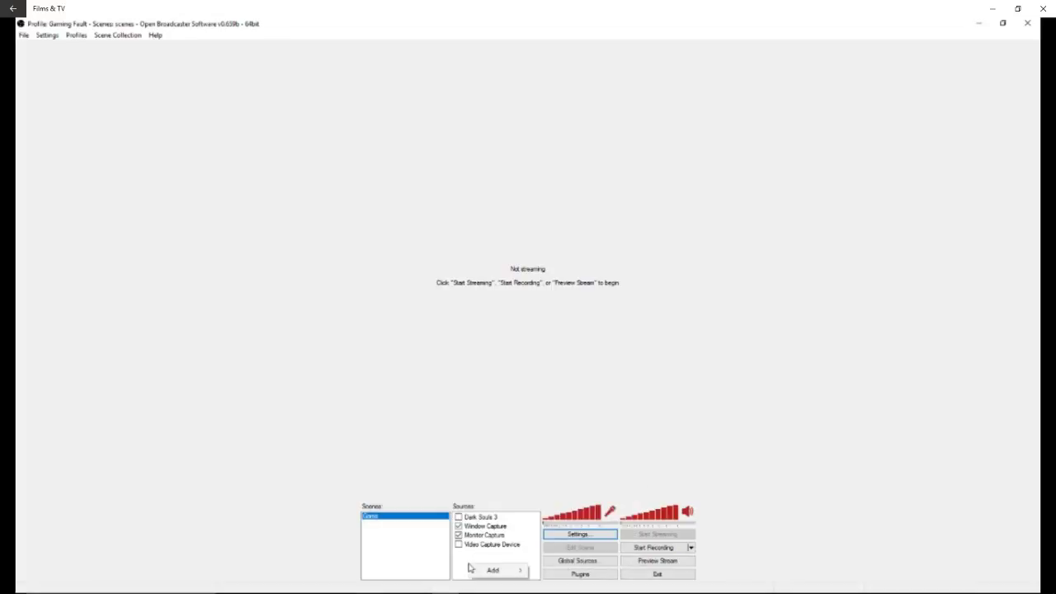
mouse_move(483, 568)
click(545, 571)
click(565, 320)
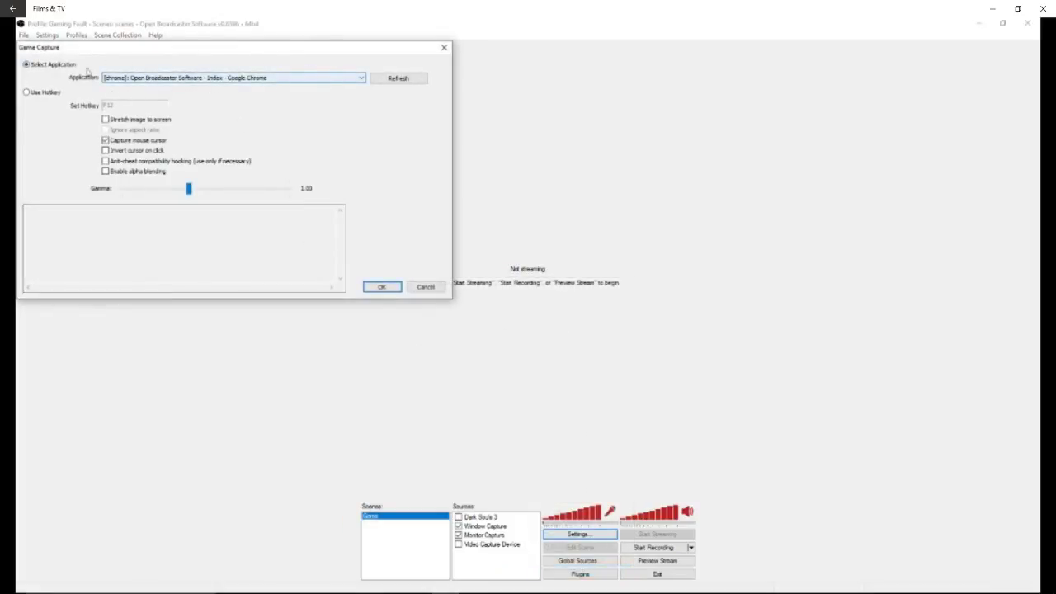
click(360, 79)
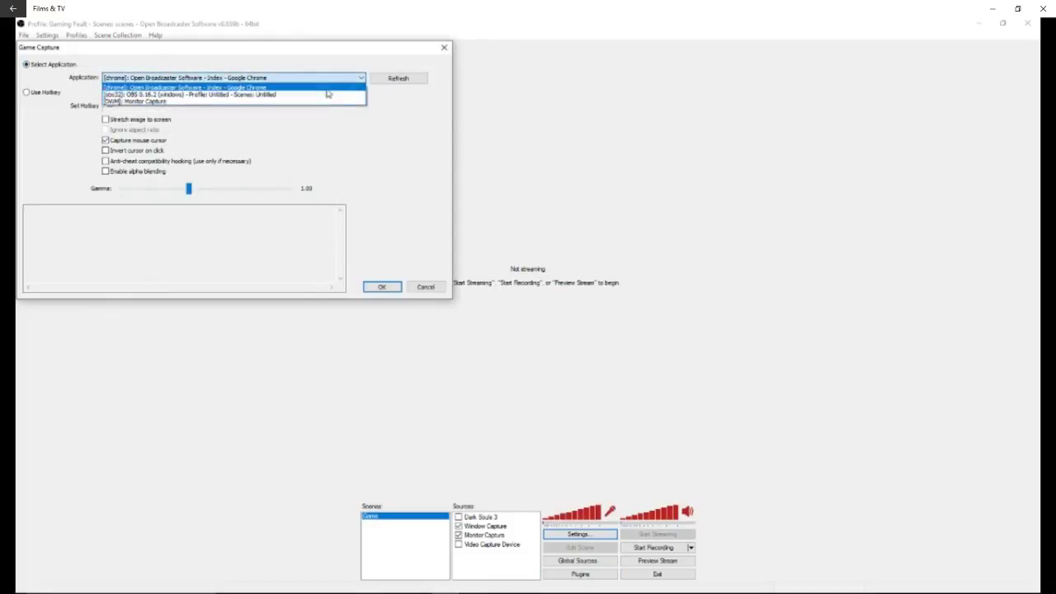
click(403, 163)
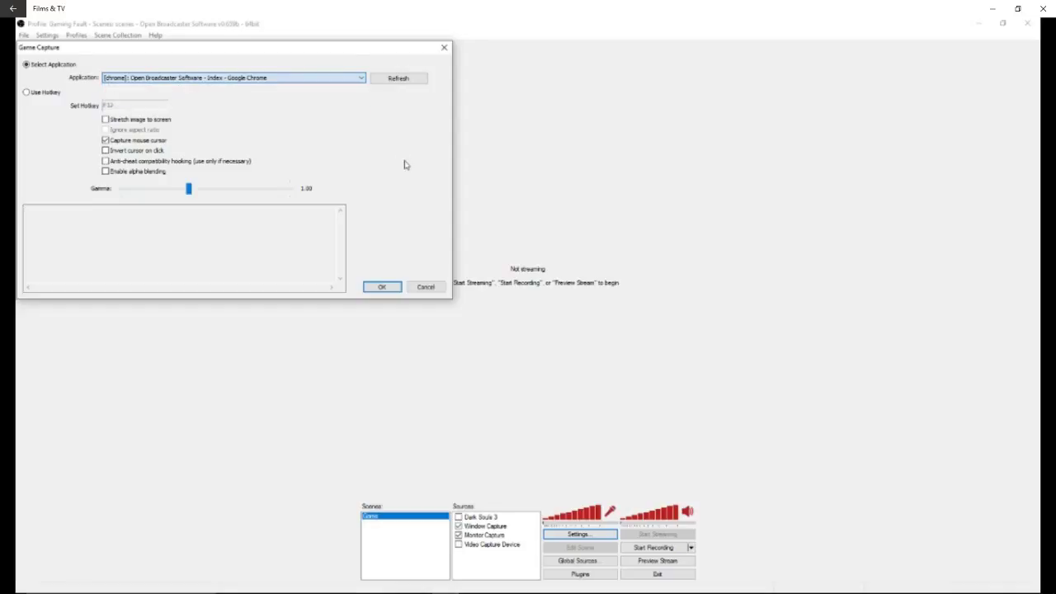
click(426, 288)
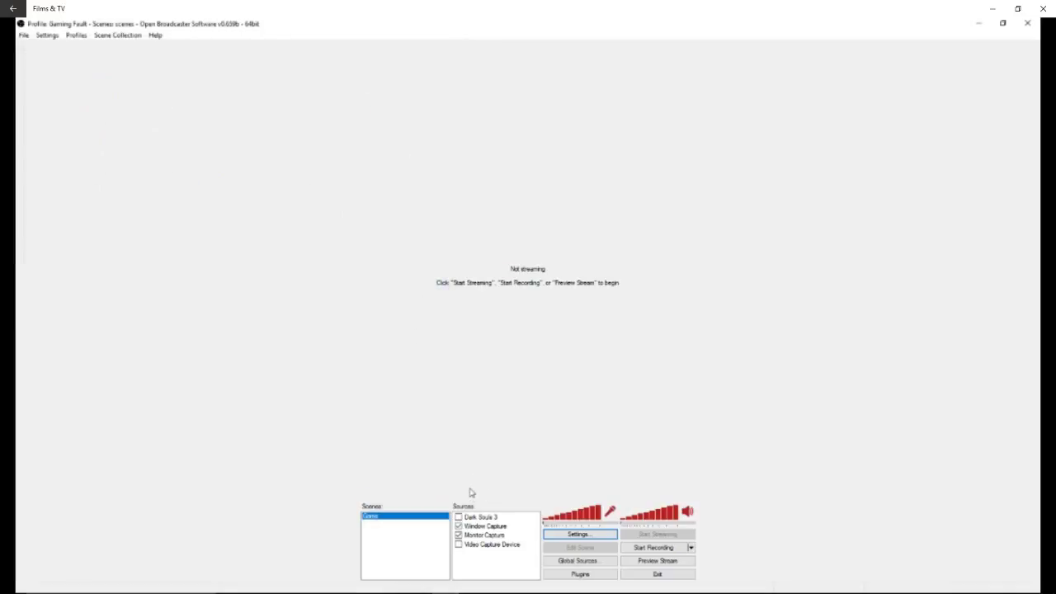
Step: Start the stream preview and remove the Video Capture Device source from the scene
click(633, 561)
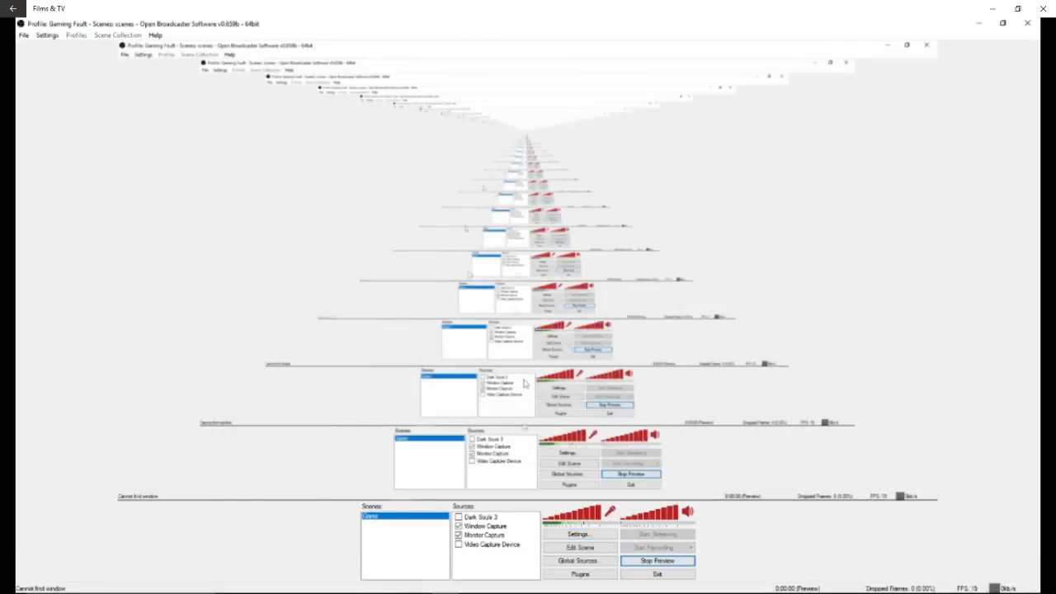
right_click(483, 551)
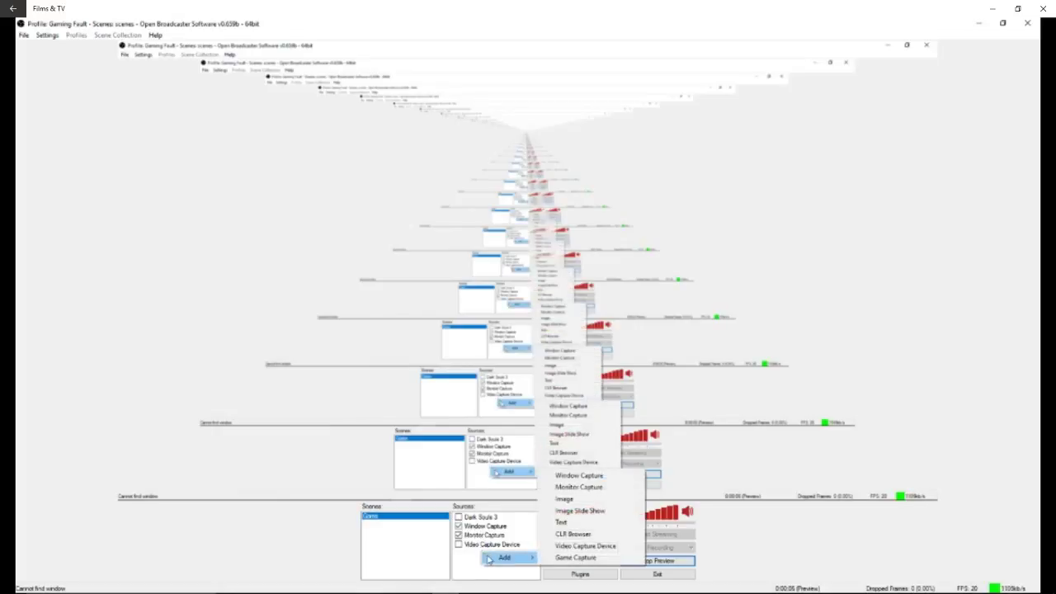
click(486, 545)
right_click(486, 545)
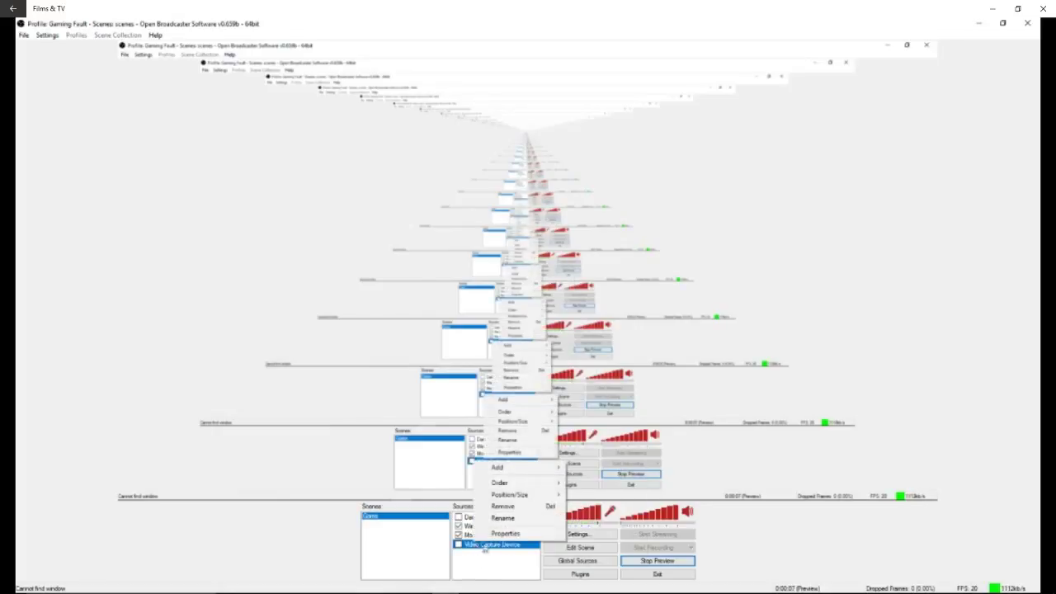
click(502, 504)
click(530, 344)
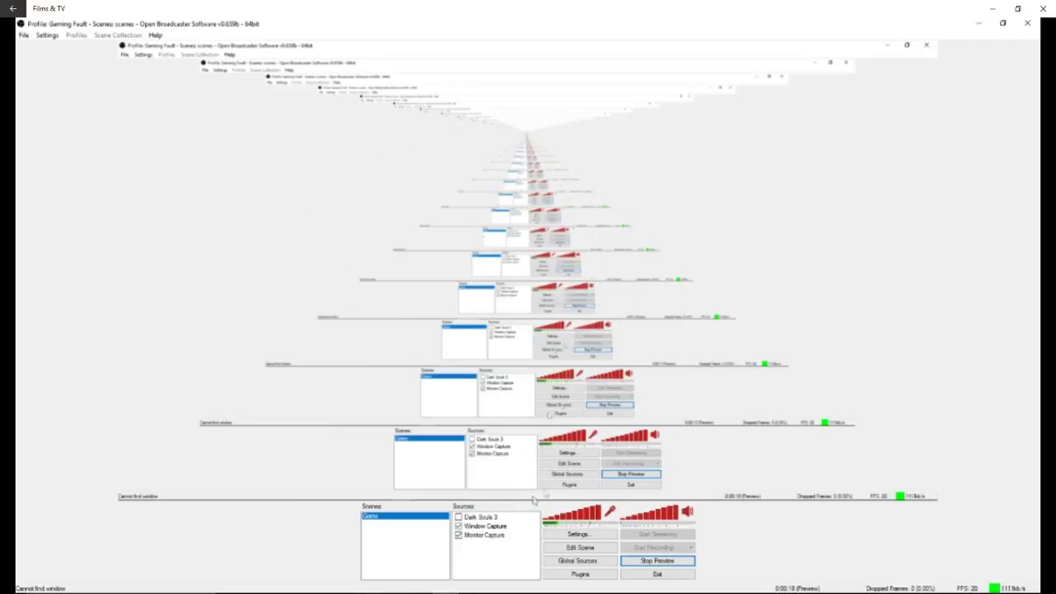
Step: Reset the size of the Dark Souls 3 source and stop the stream preview
right_click(499, 517)
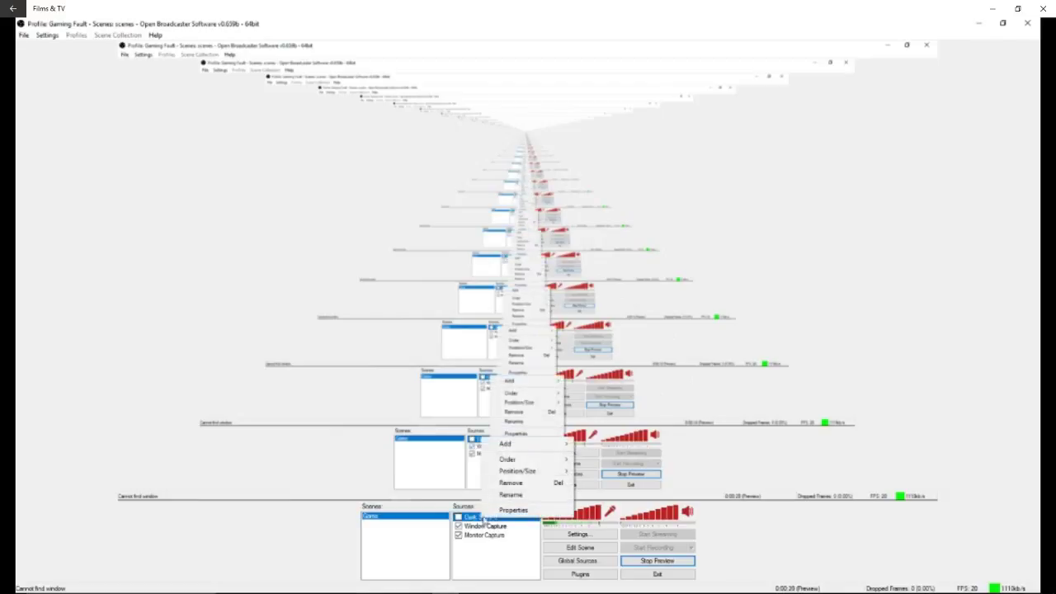
mouse_move(548, 473)
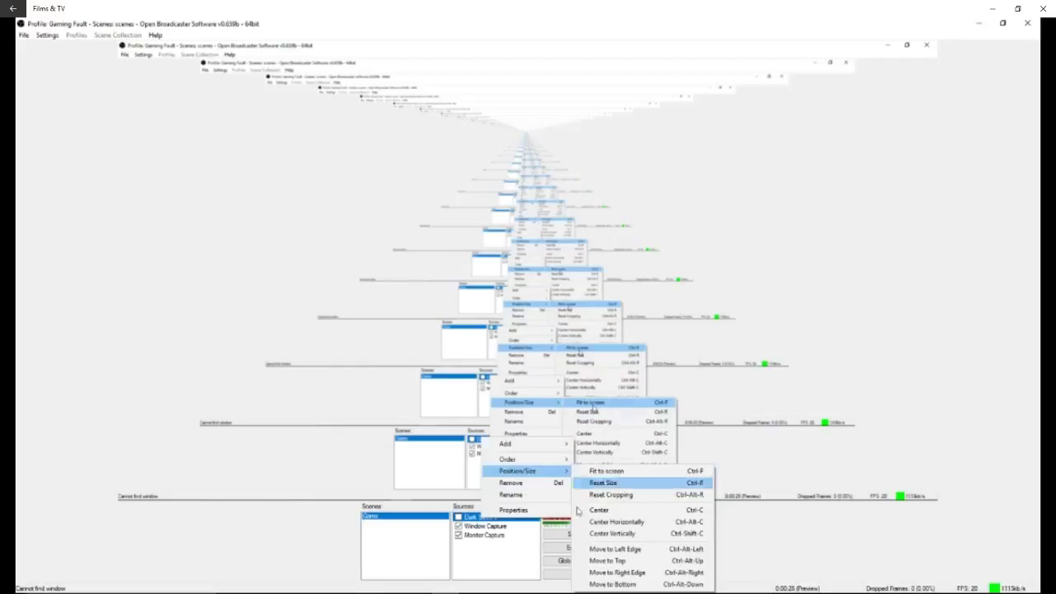
click(610, 482)
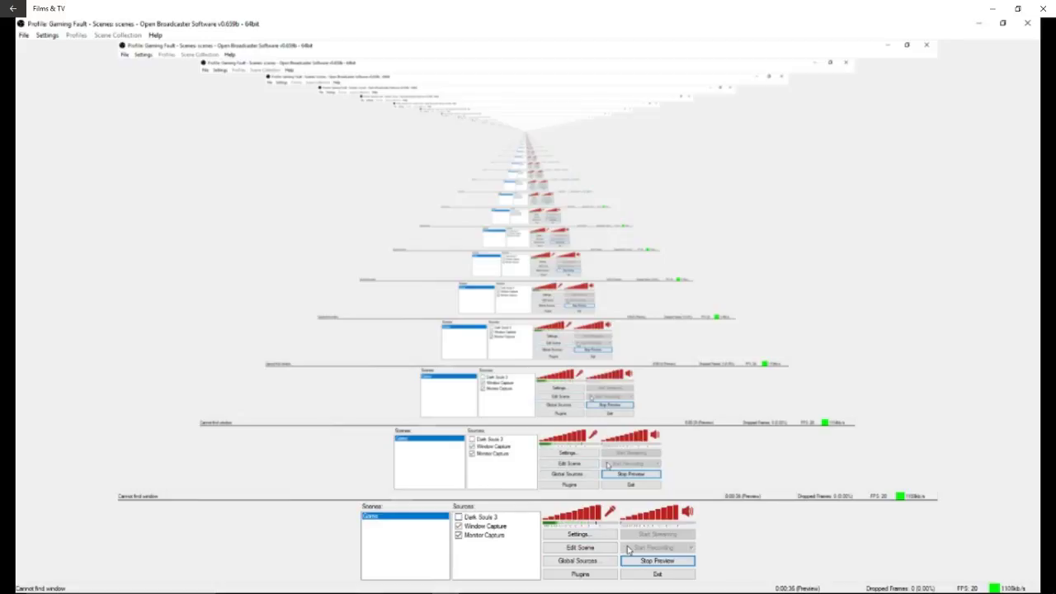
click(637, 564)
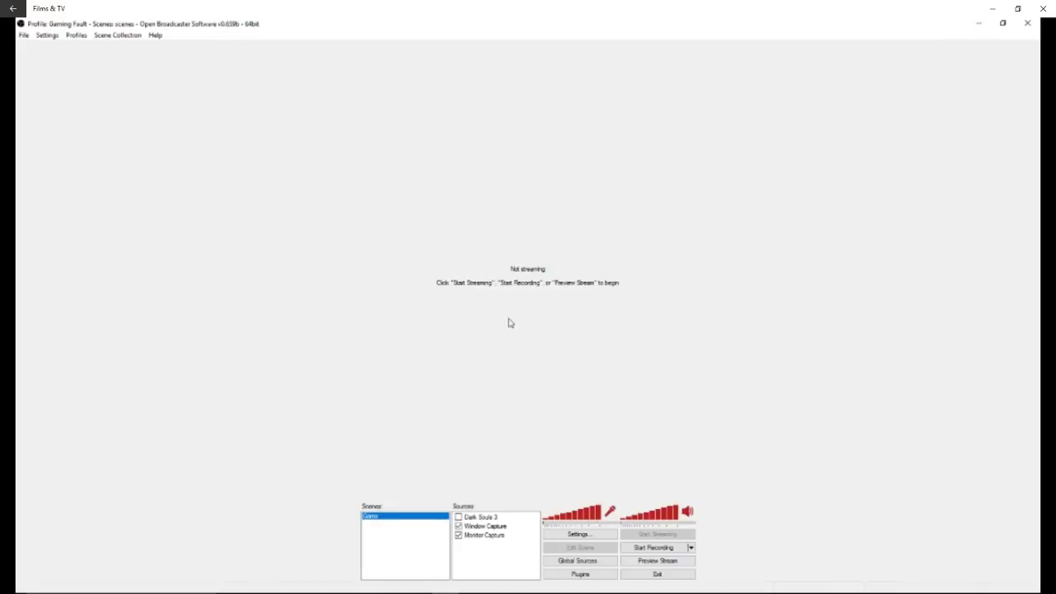
Step: Minimize the recording program, examine the Windows System page for the processor, memory and system type, and close it
click(982, 23)
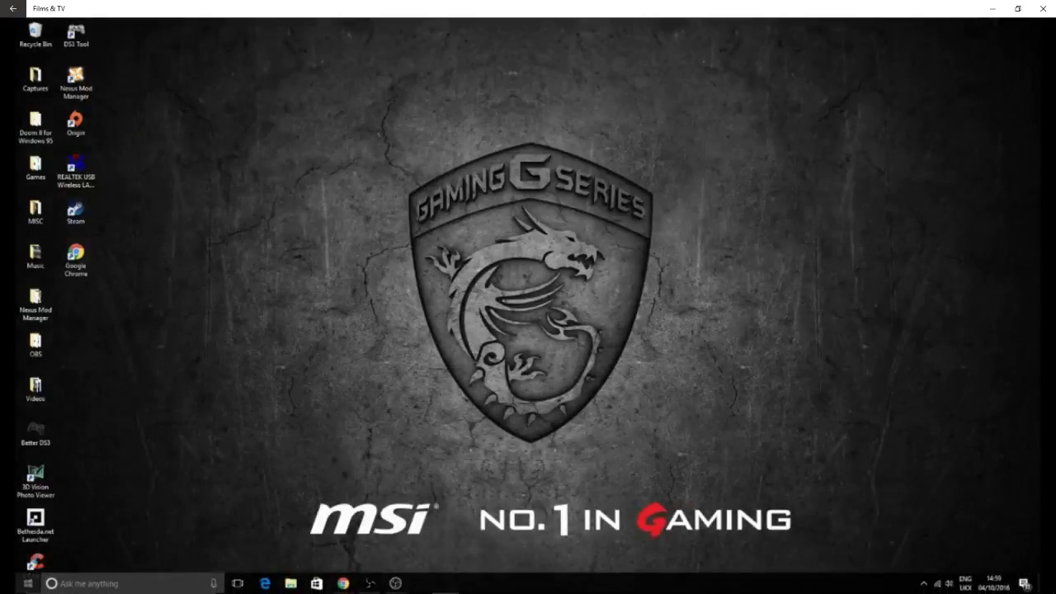
right_click(28, 584)
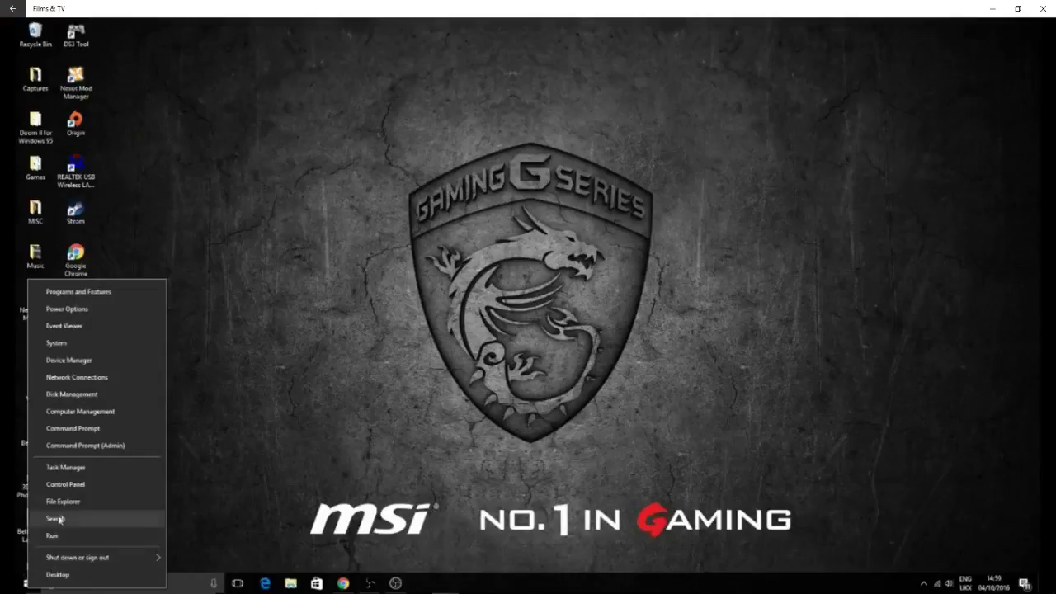
click(80, 344)
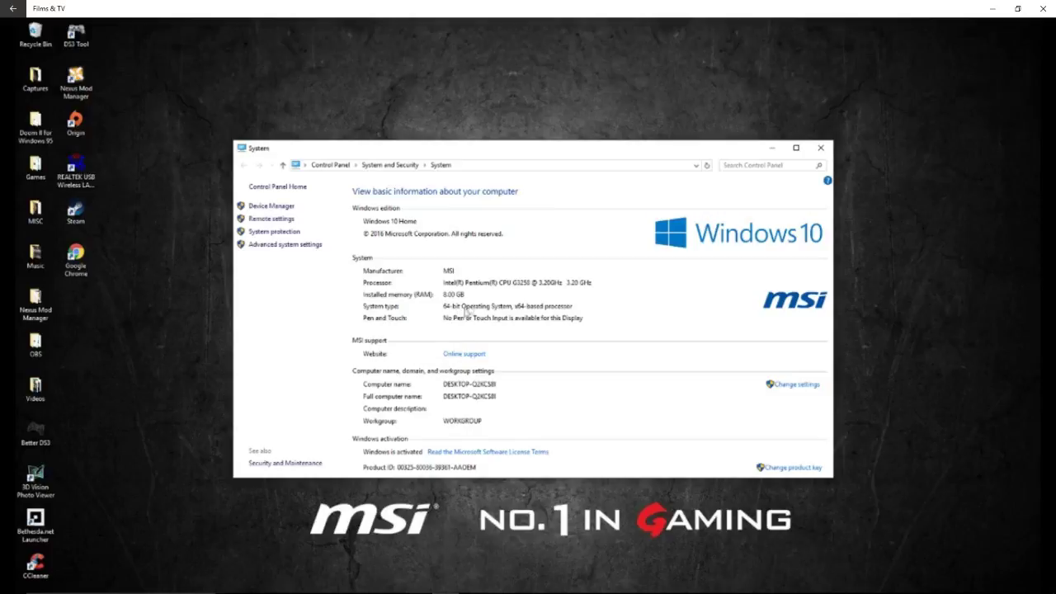
mouse_move(112, 587)
click(825, 152)
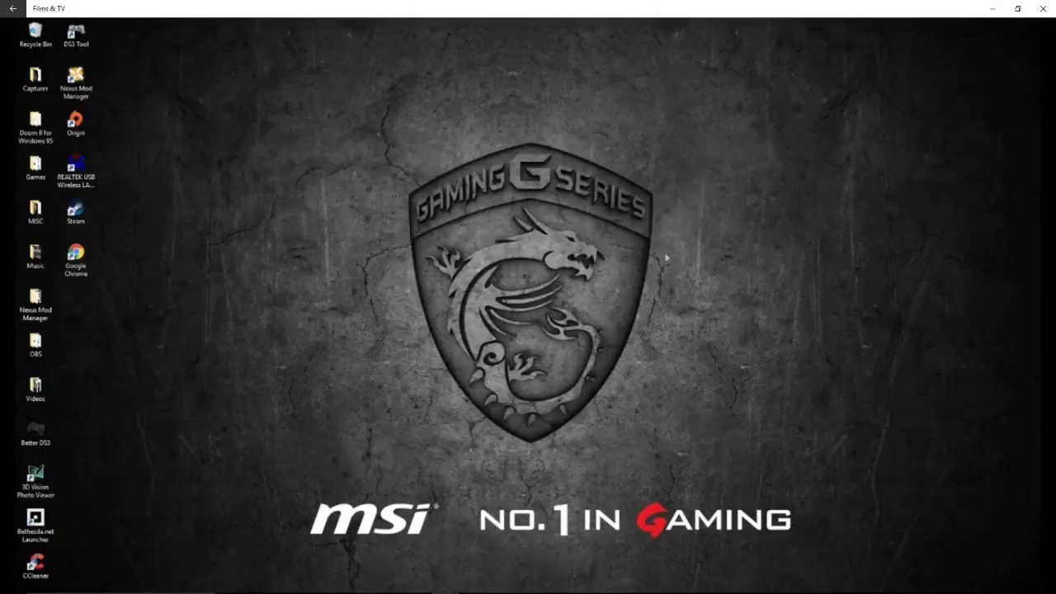
Step: Try to open the file location of Open Broadcaster Software (64bit) from the installed apps
click(29, 584)
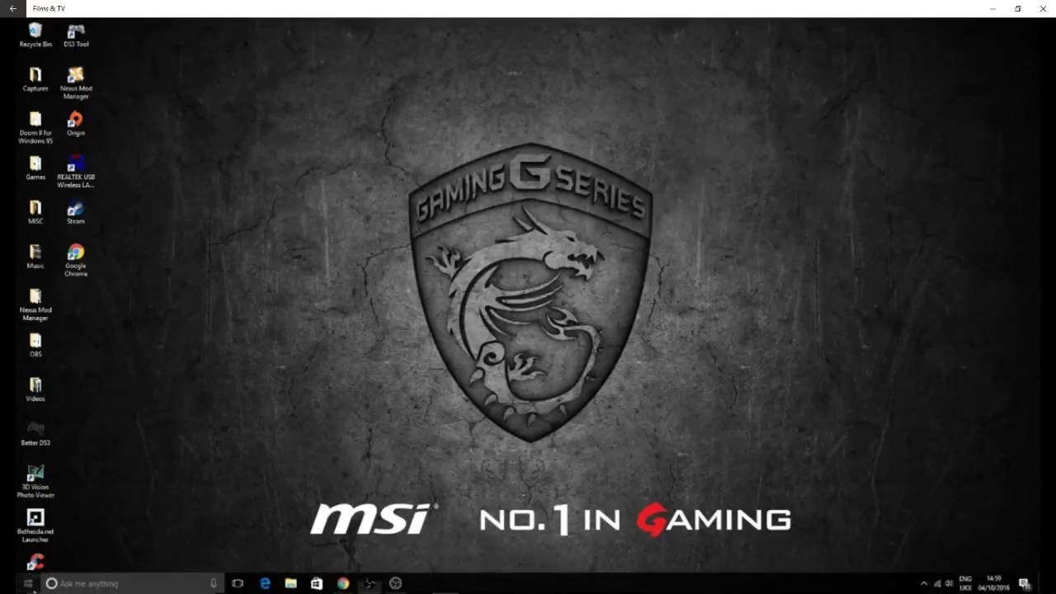
scroll(79, 439, down, 6)
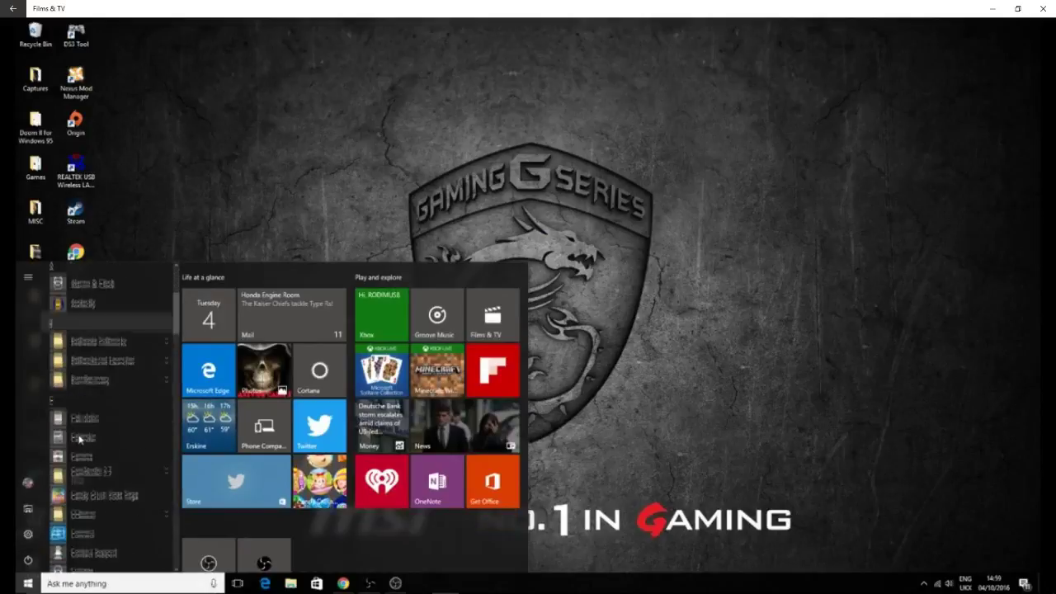
scroll(79, 439, down, 8)
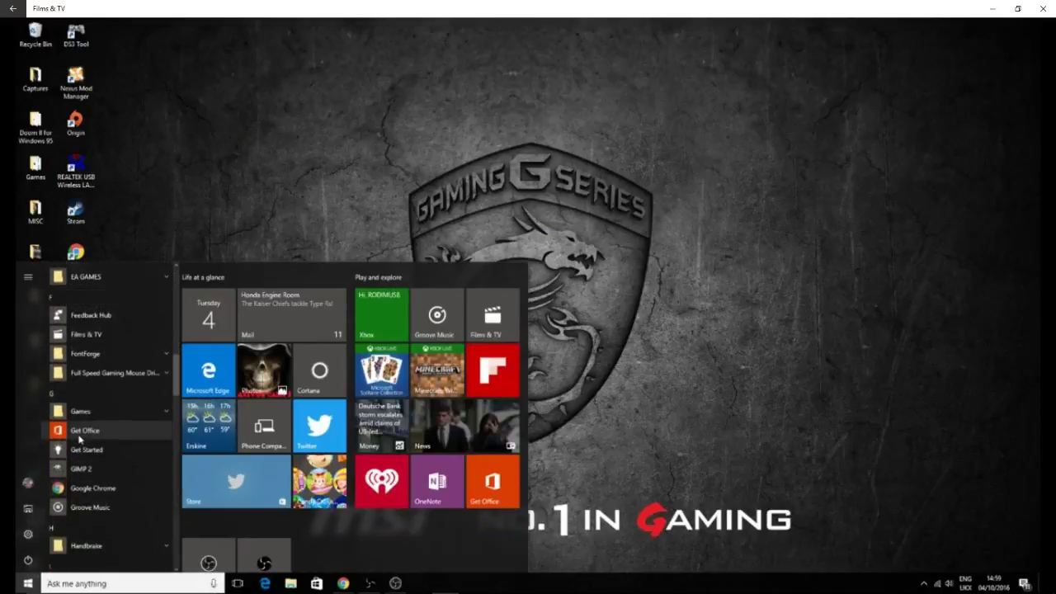
scroll(79, 439, down, 8)
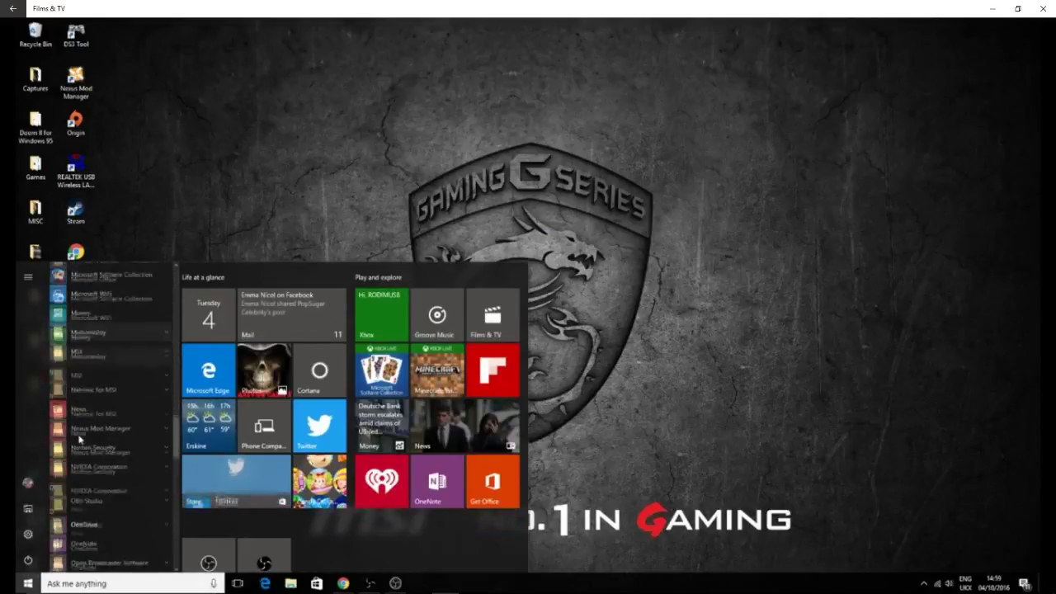
scroll(91, 435, down, 2)
scroll(111, 441, down, 2)
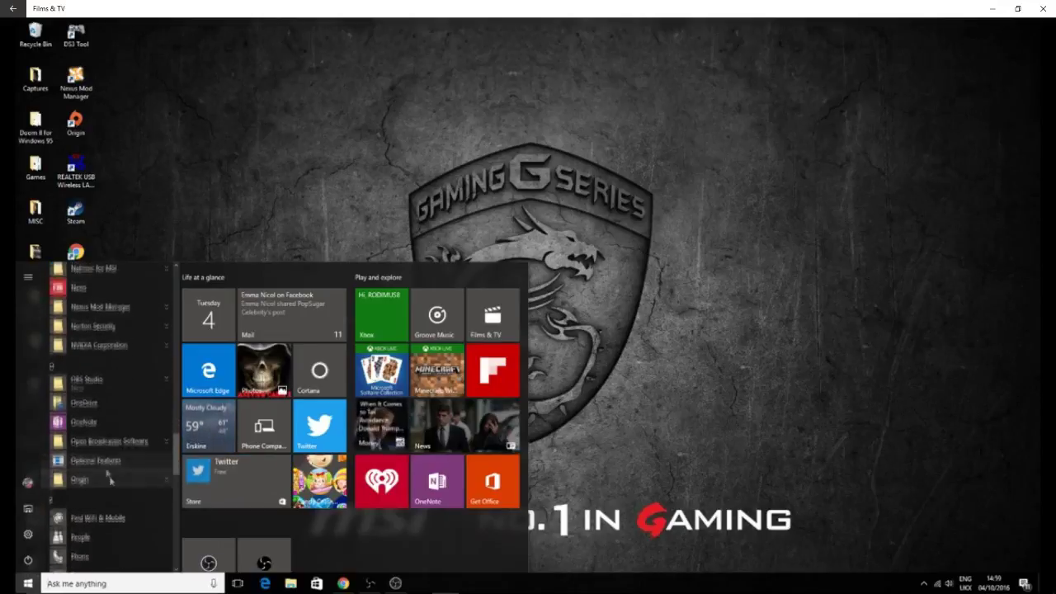
click(170, 444)
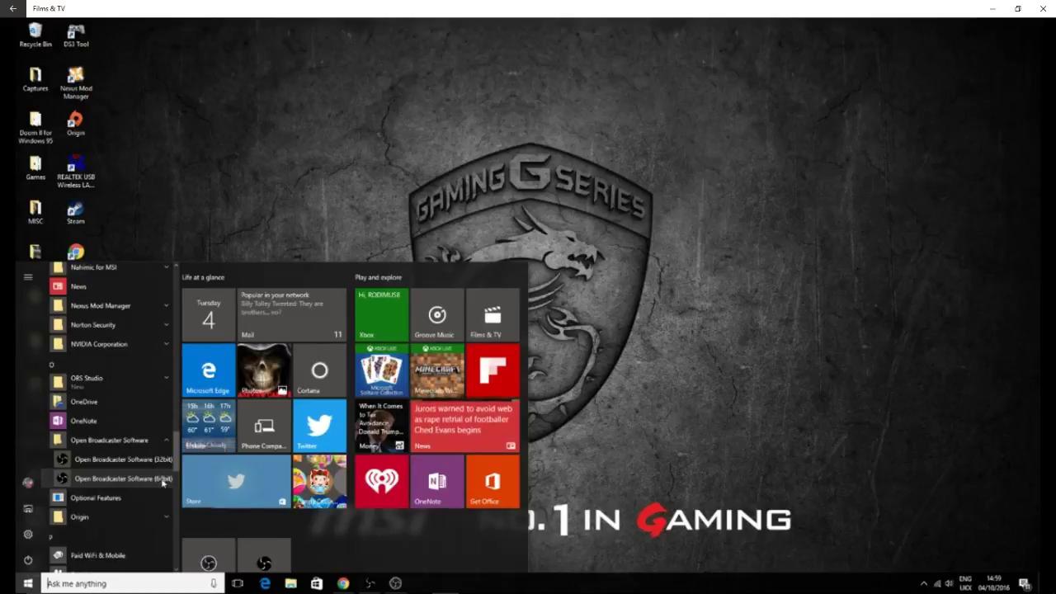
right_click(163, 478)
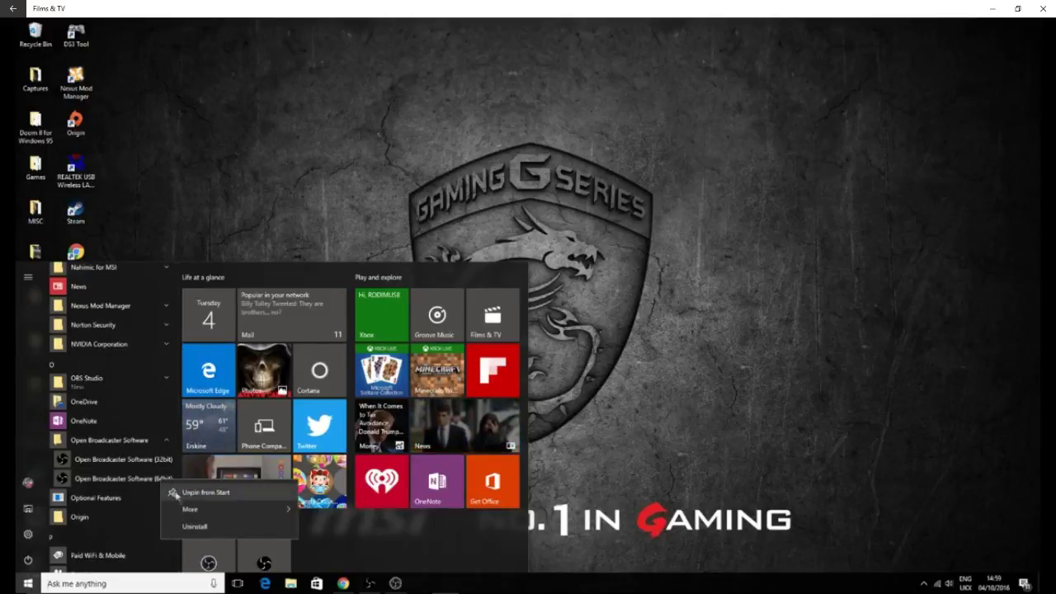
mouse_move(184, 507)
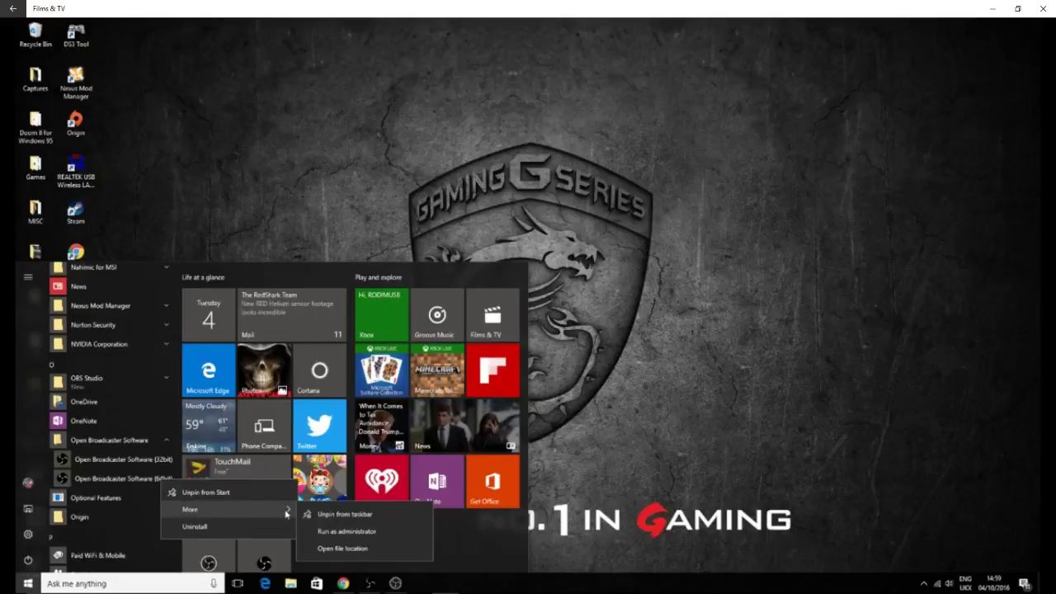
click(326, 546)
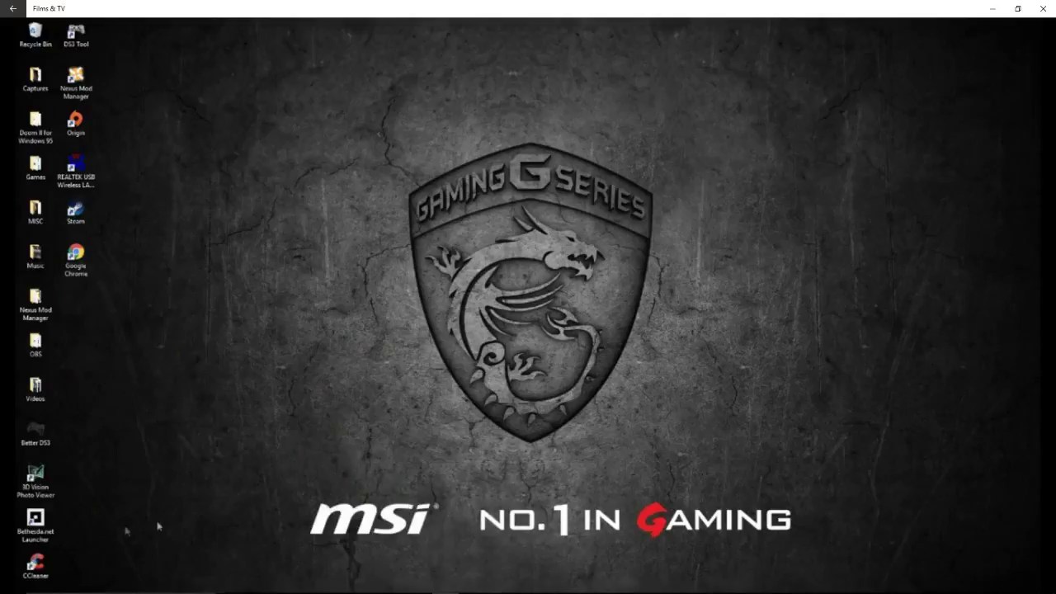
Step: Find Open Broadcaster Software (64bit) among the installed apps again and open its file location
click(27, 583)
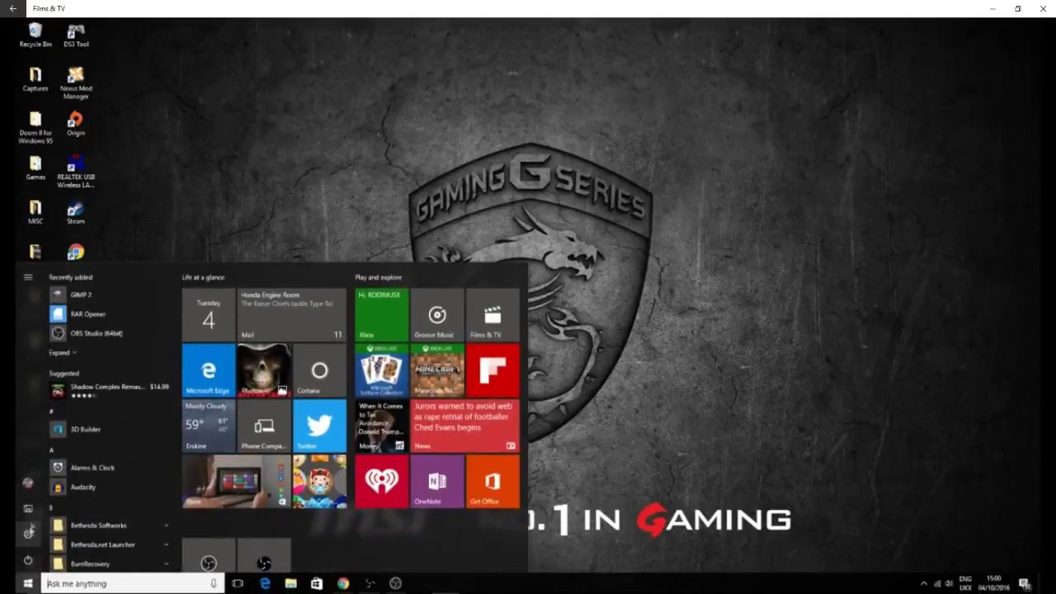
scroll(93, 474, down, 6)
scroll(93, 474, down, 12)
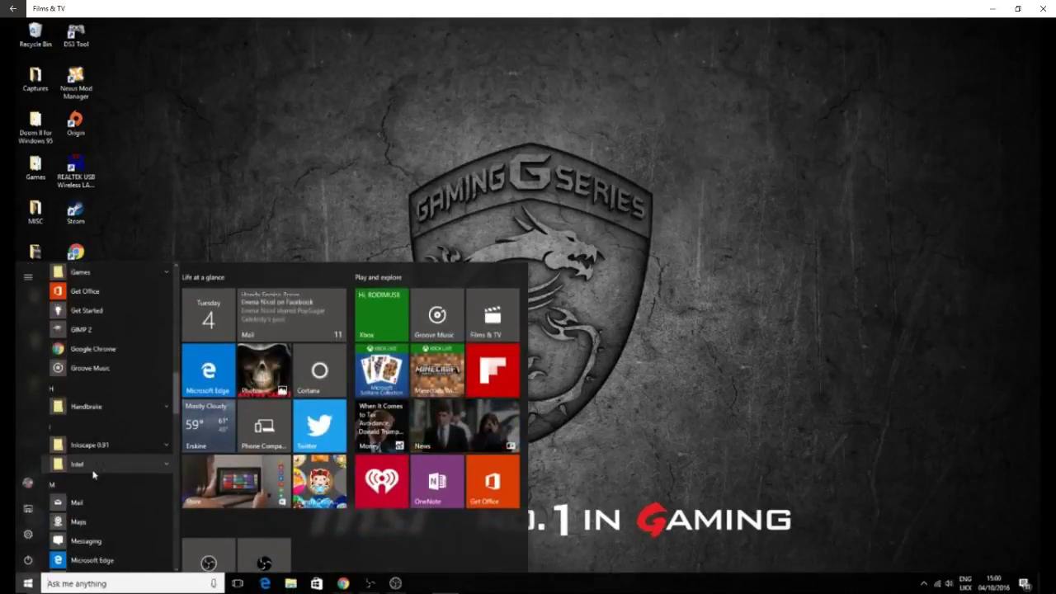
scroll(93, 474, down, 3)
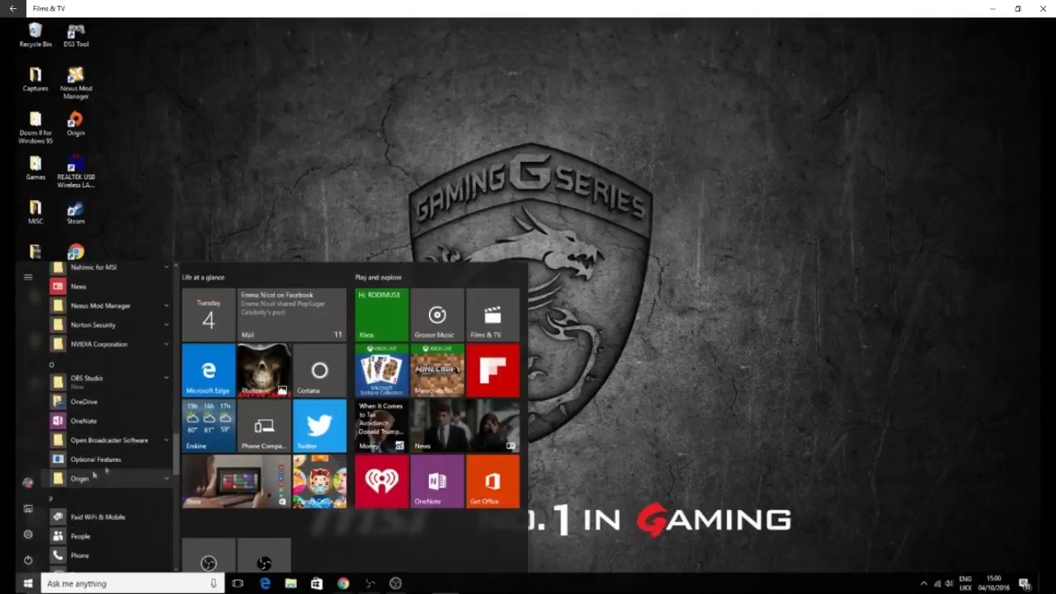
click(163, 442)
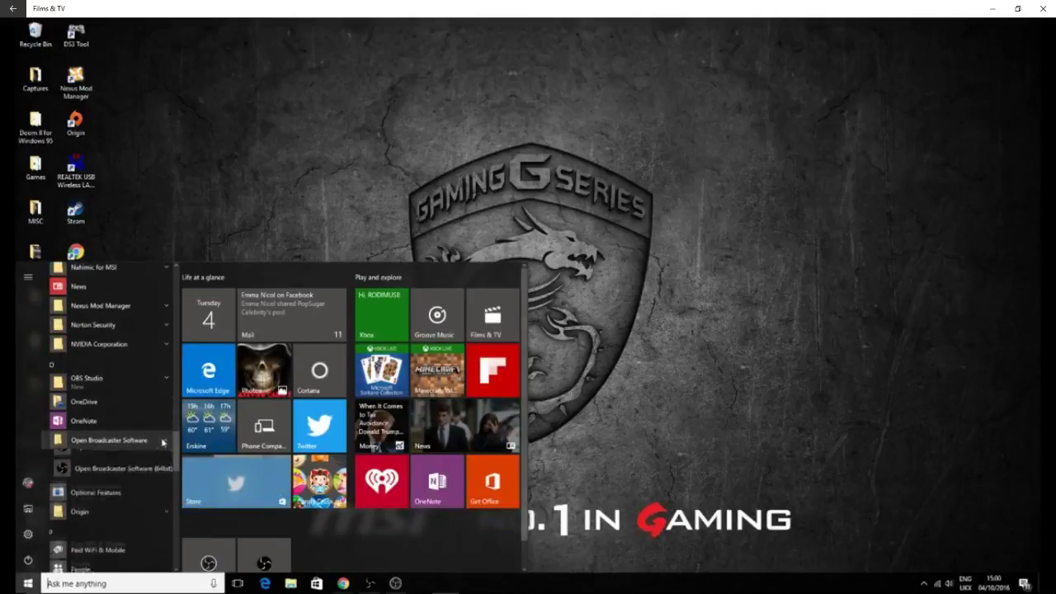
right_click(148, 478)
click(169, 501)
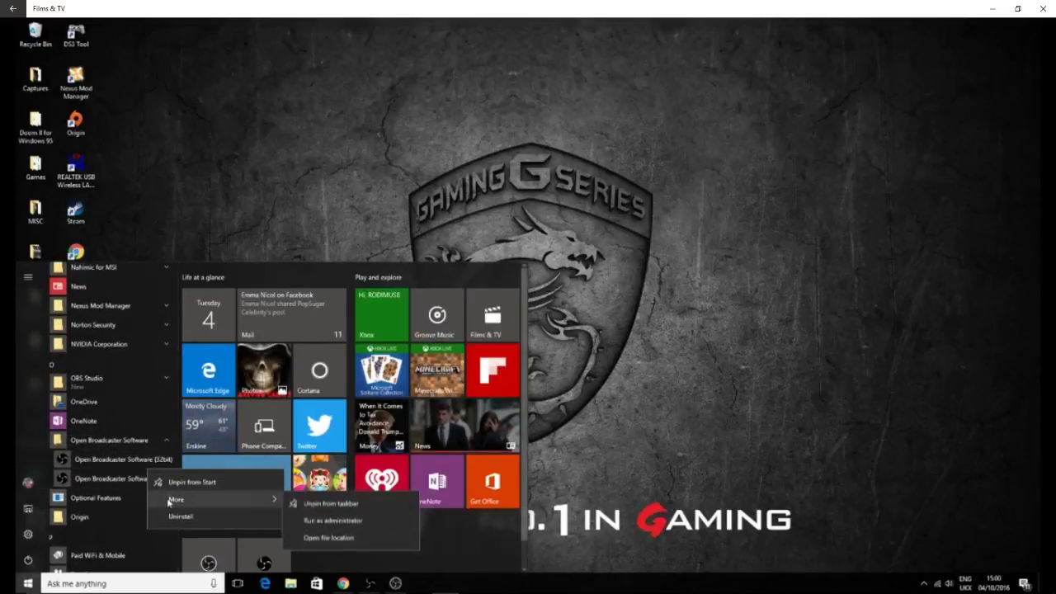
click(312, 537)
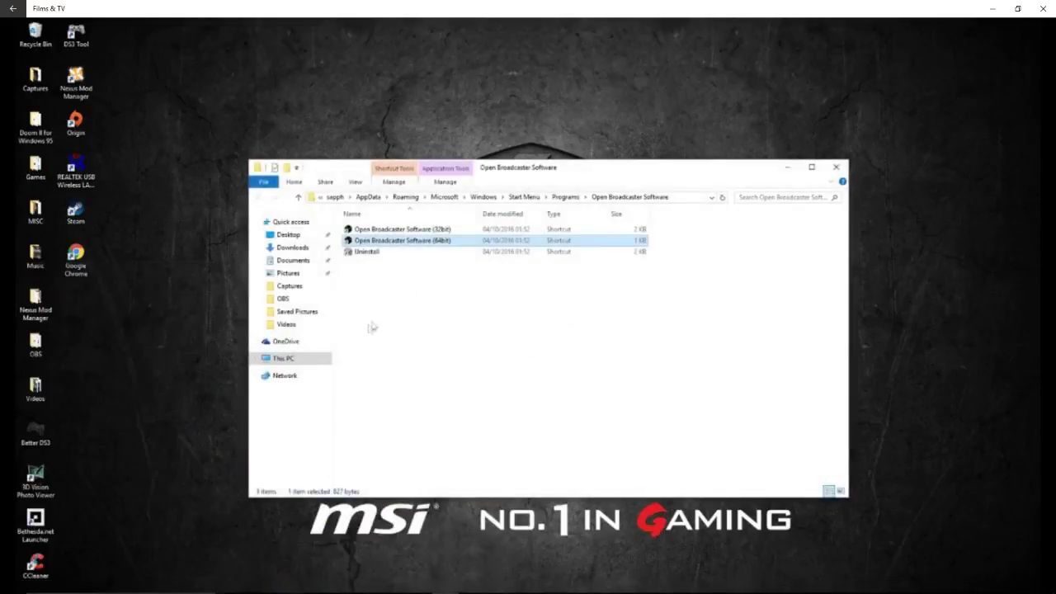
Step: Ensure the Open Broadcaster Software (64bit) shortcut runs in compatibility mode for Windows 7, confirm its properties and close the folder
right_click(407, 241)
click(442, 460)
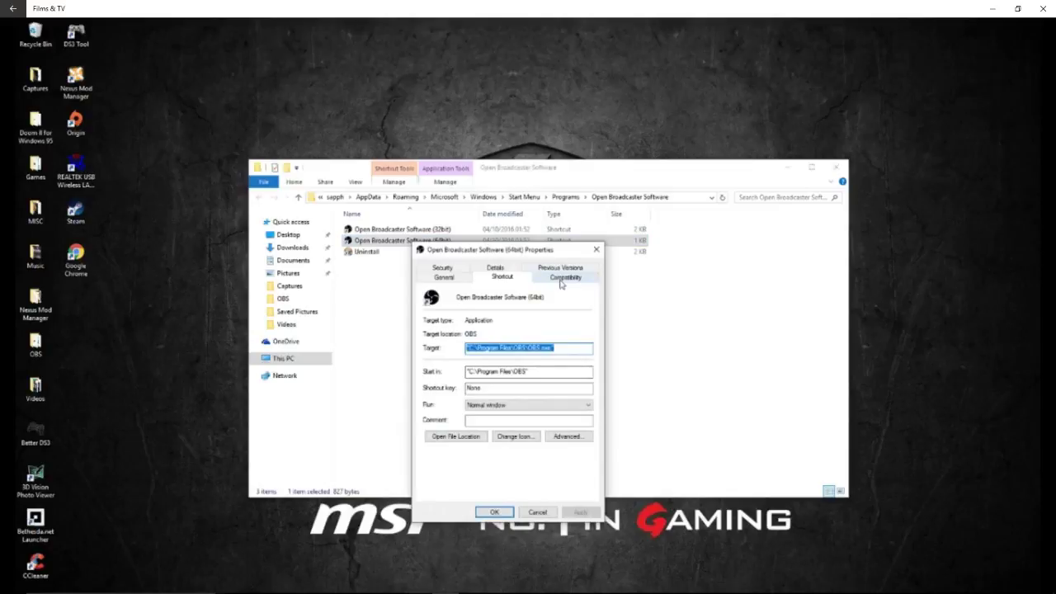
click(563, 278)
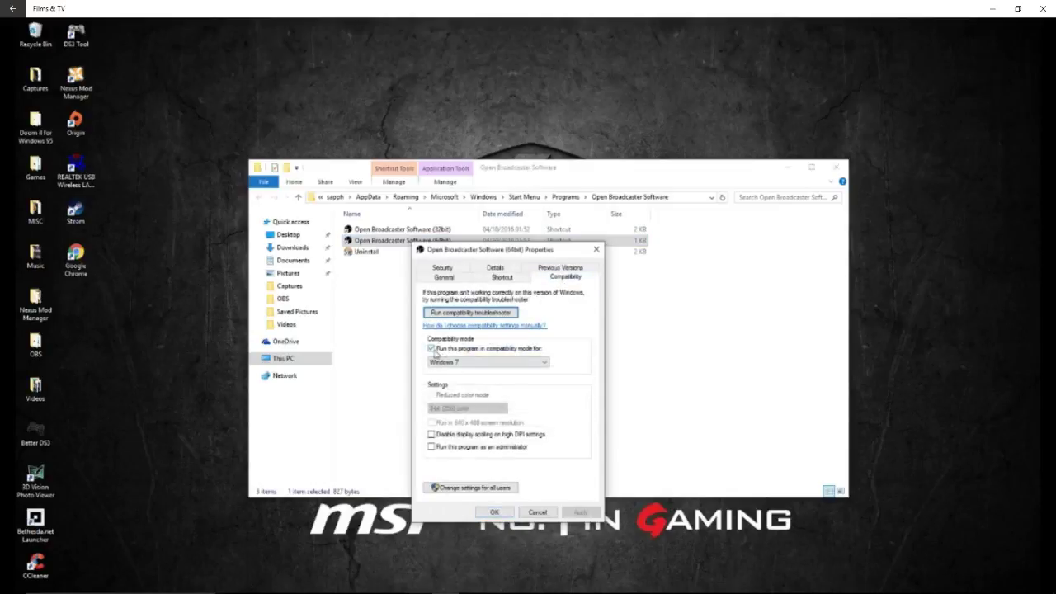
click(433, 349)
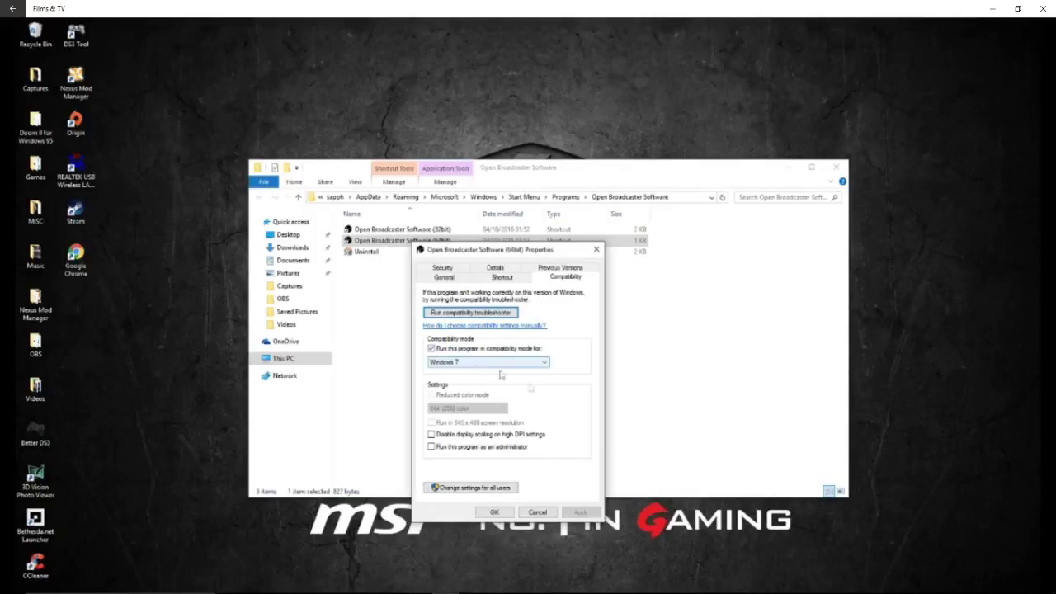
click(494, 511)
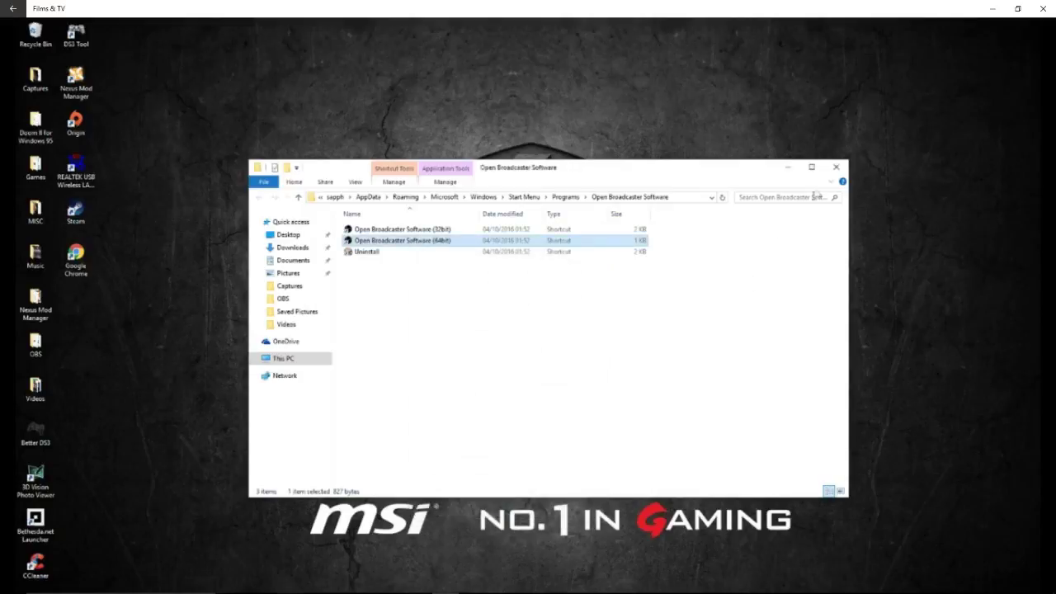
click(835, 166)
Step: Switch back to Open Broadcaster Software, check the Window Capture source's position and size options, and close the program
click(369, 584)
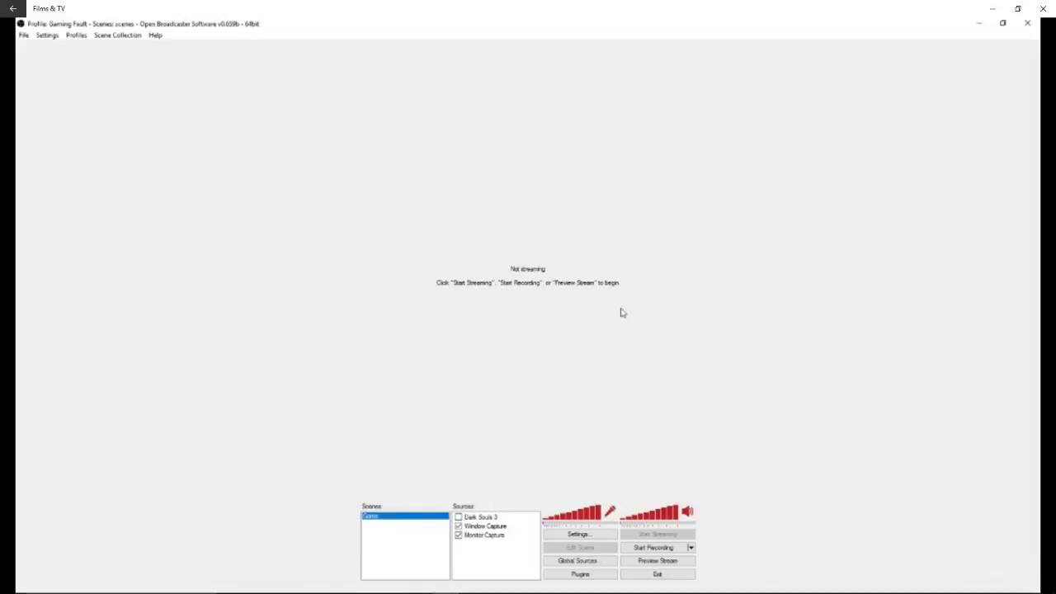
right_click(485, 527)
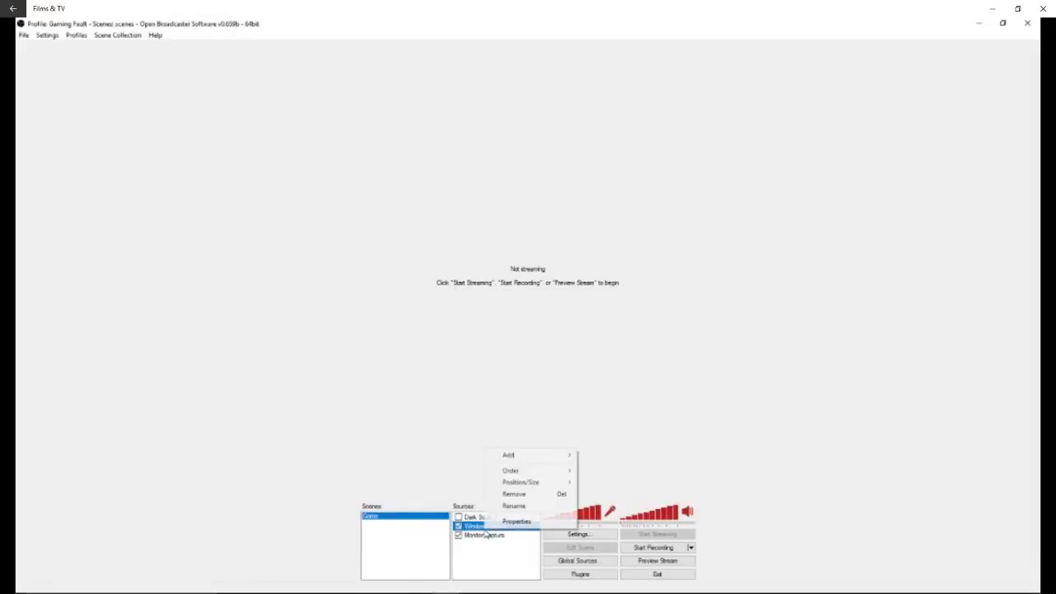
mouse_move(506, 484)
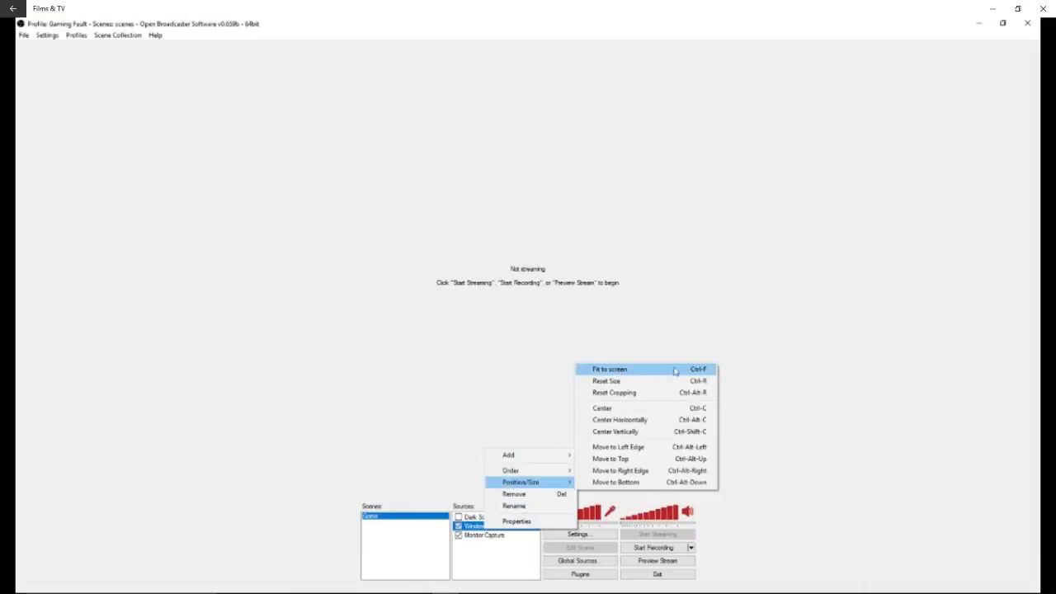
click(511, 328)
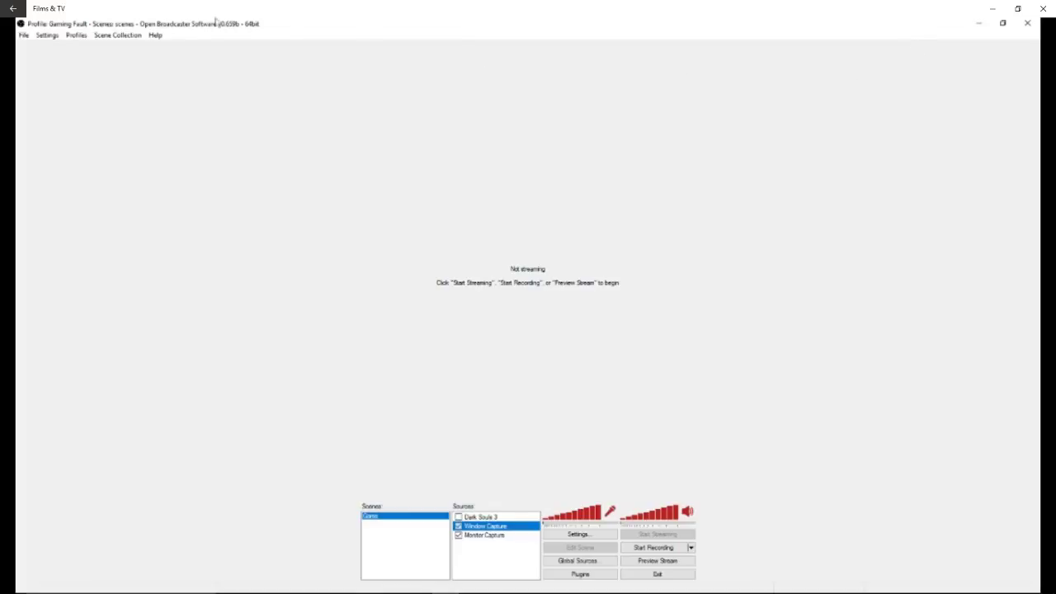
click(1029, 23)
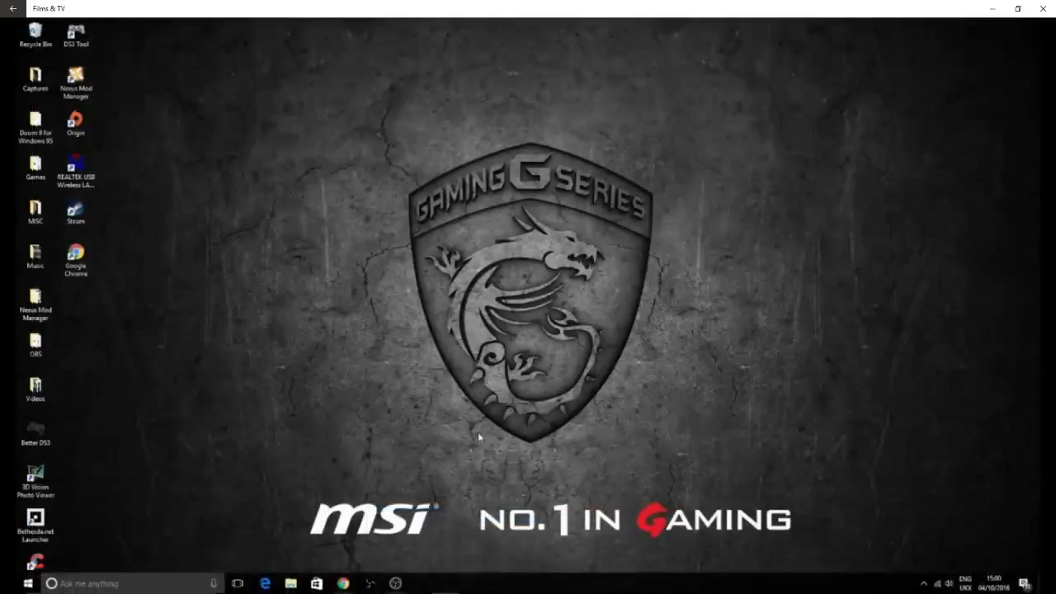